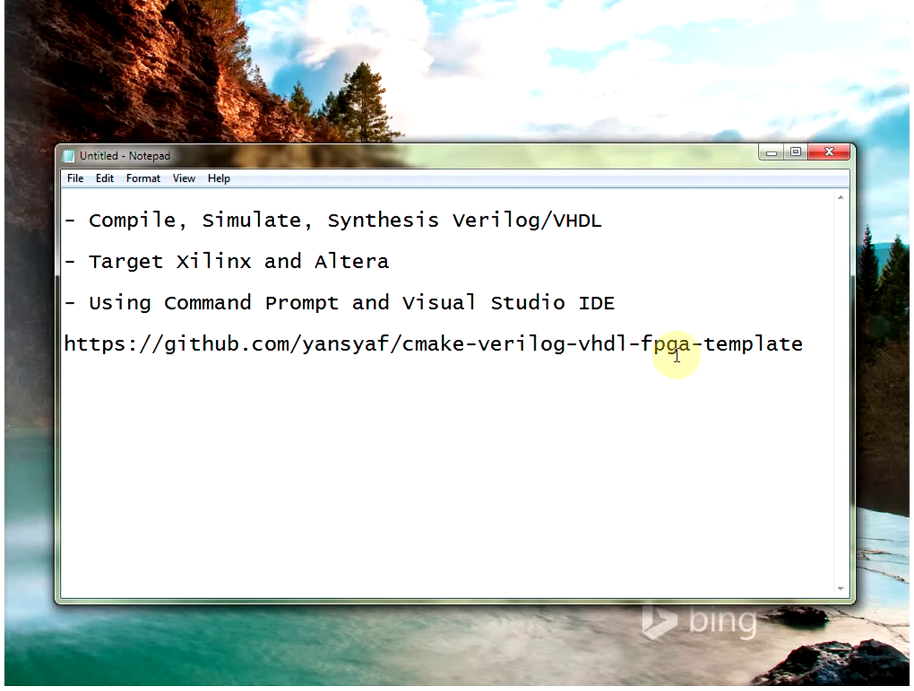
click(758, 443)
click(814, 350)
key(Return)
text(w)
text(ww.cm)
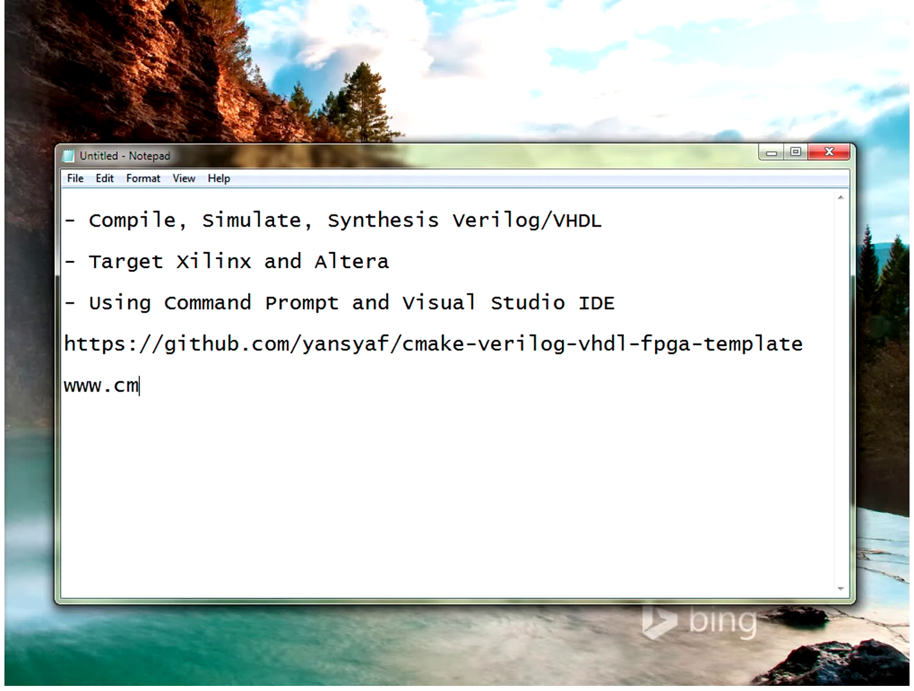
text(ake.org)
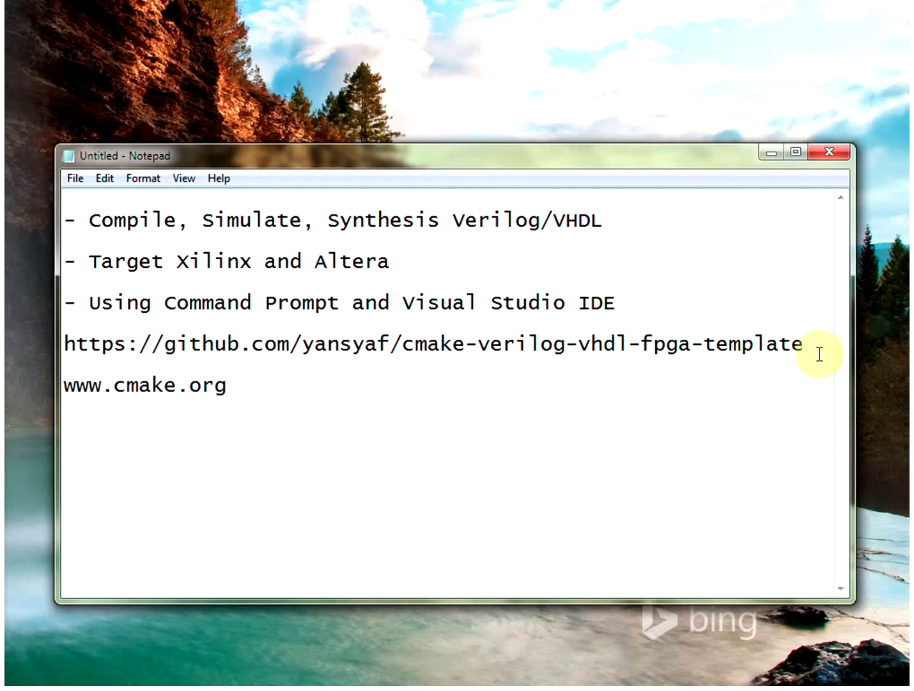
click(773, 157)
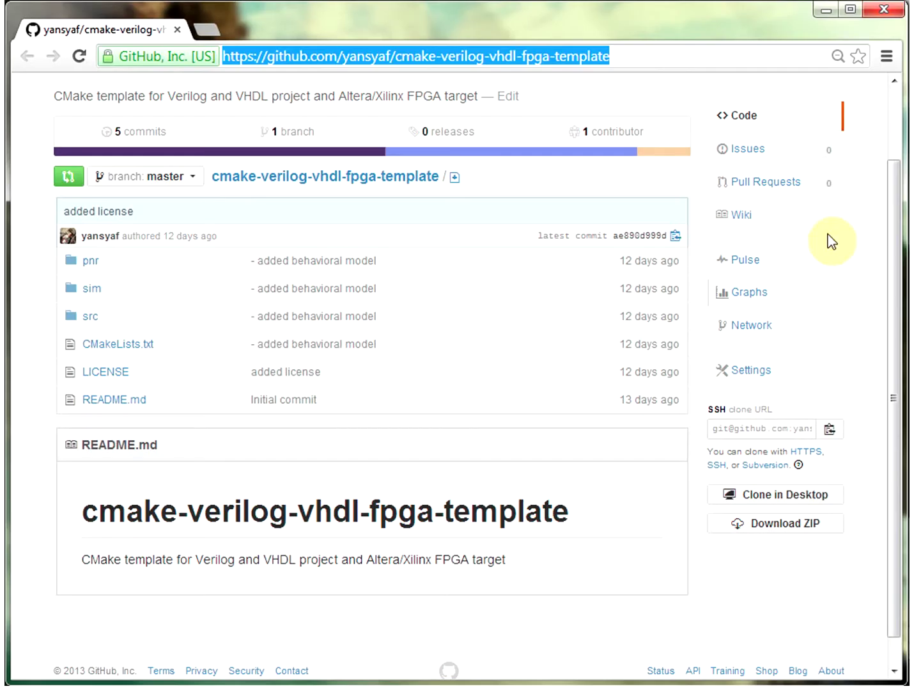
- Bring up the cmake-verilog-vhdl-fpga-template repository page in Chrome
click(898, 292)
drag(897, 293, 902, 200)
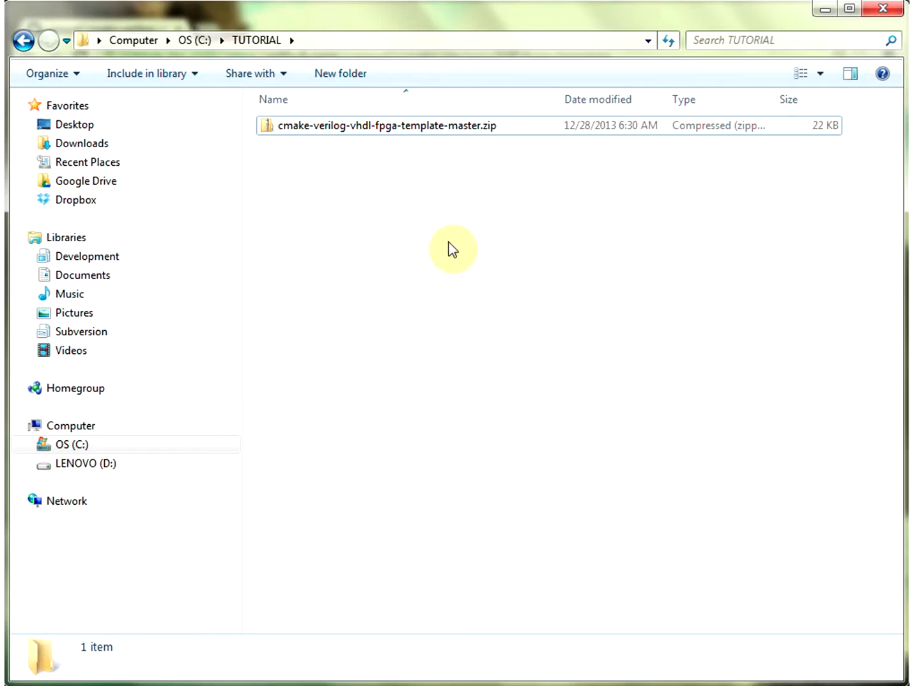
- Extract cmake-verilog-vhdl-fpga-template-master.zip with 7-Zip into its own folder
right_click(349, 126)
mouse_move(392, 259)
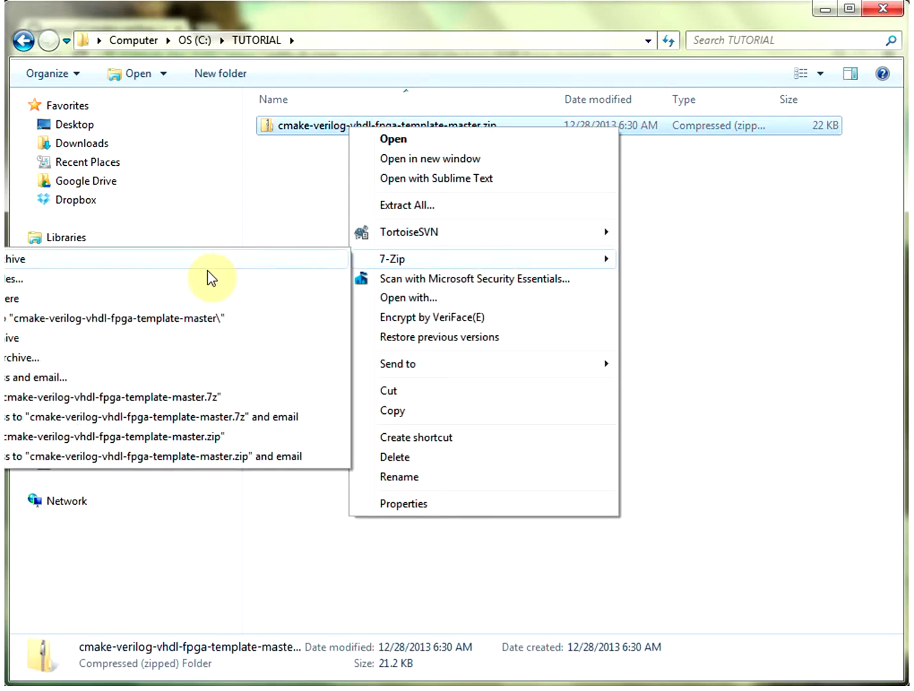
click(203, 299)
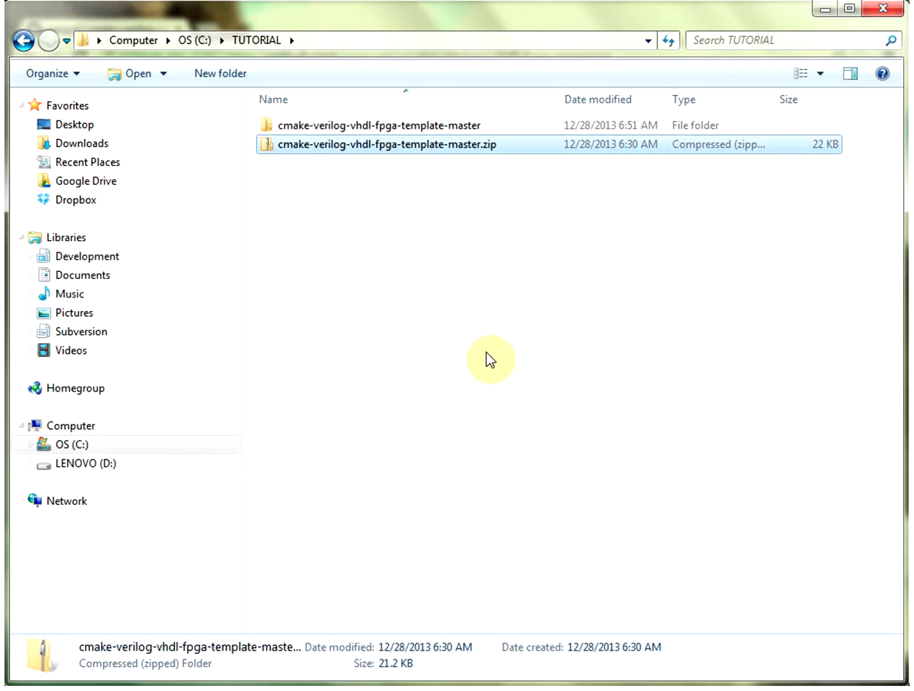
click(489, 359)
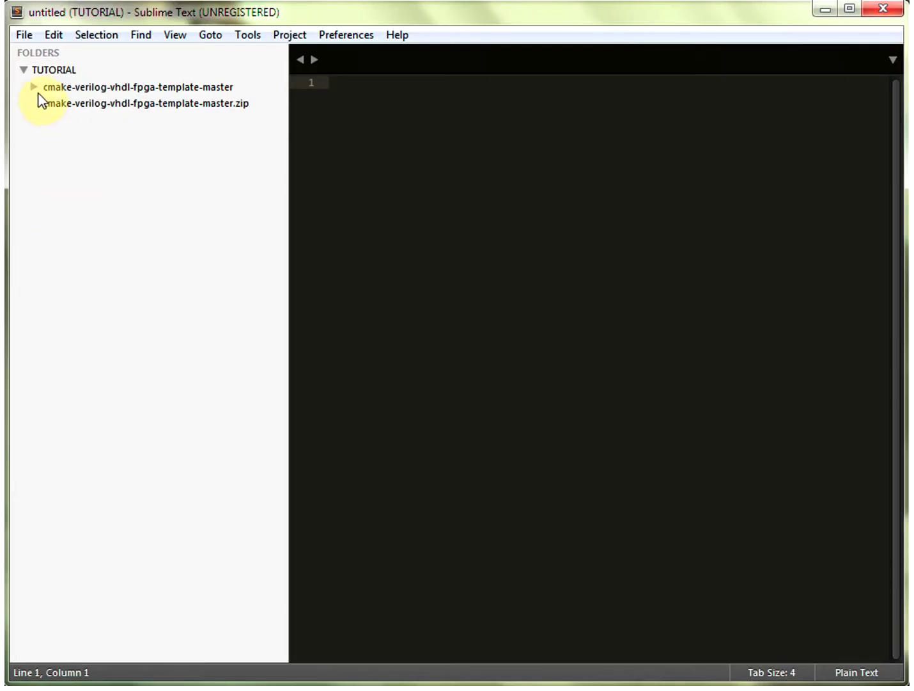
- Expand the template's pnr, sim and src folders and preview adder.vhd and fifo.v
click(35, 89)
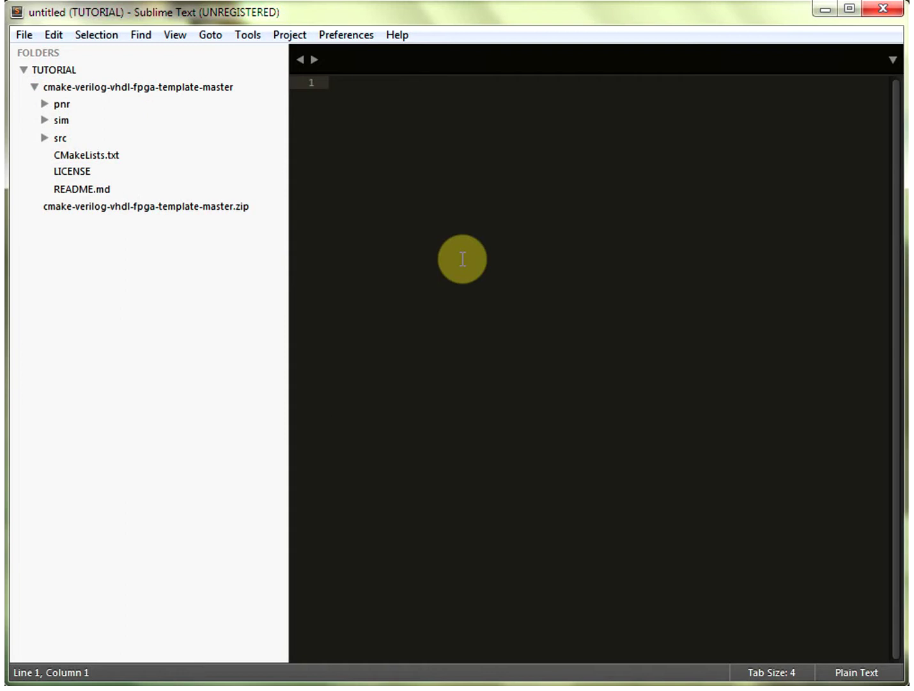
click(44, 137)
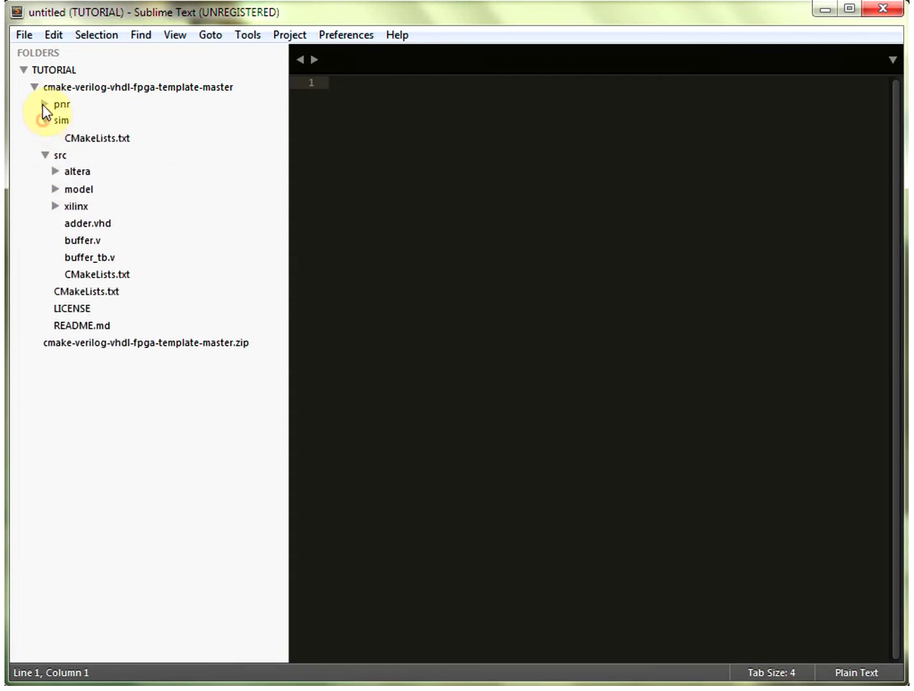
click(44, 104)
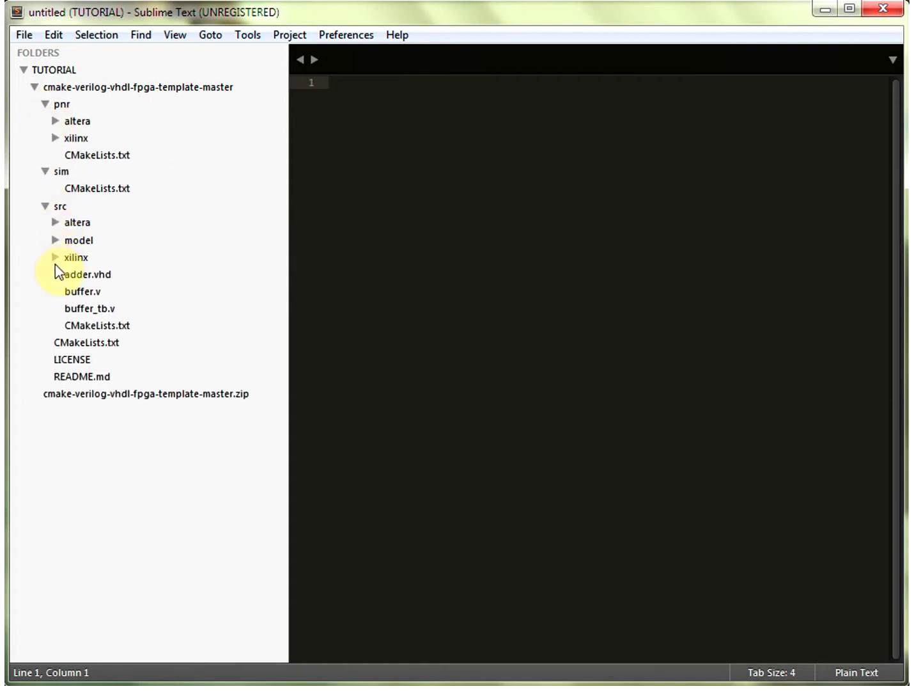
click(89, 290)
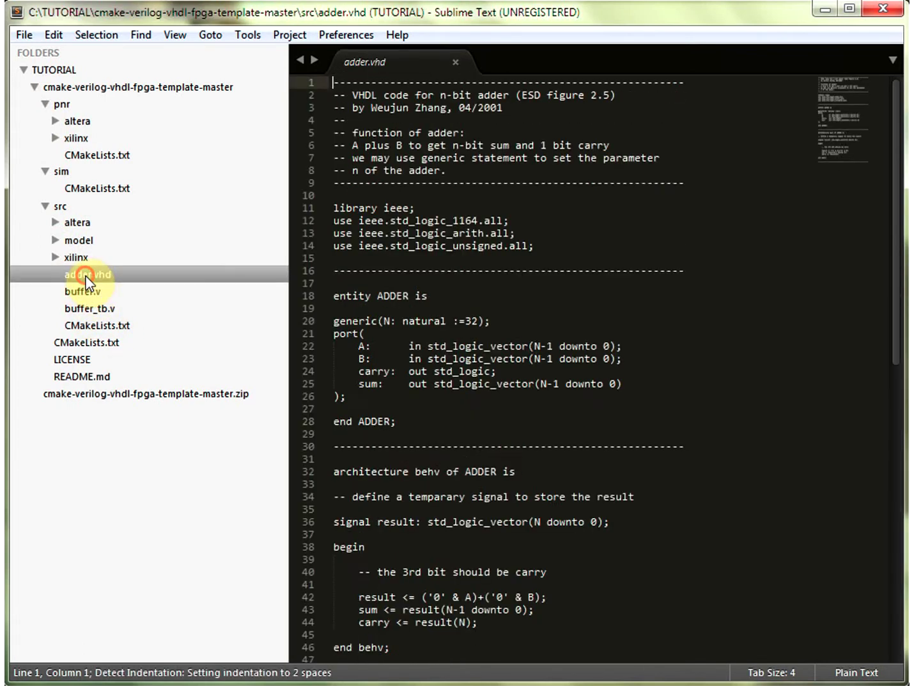
click(55, 255)
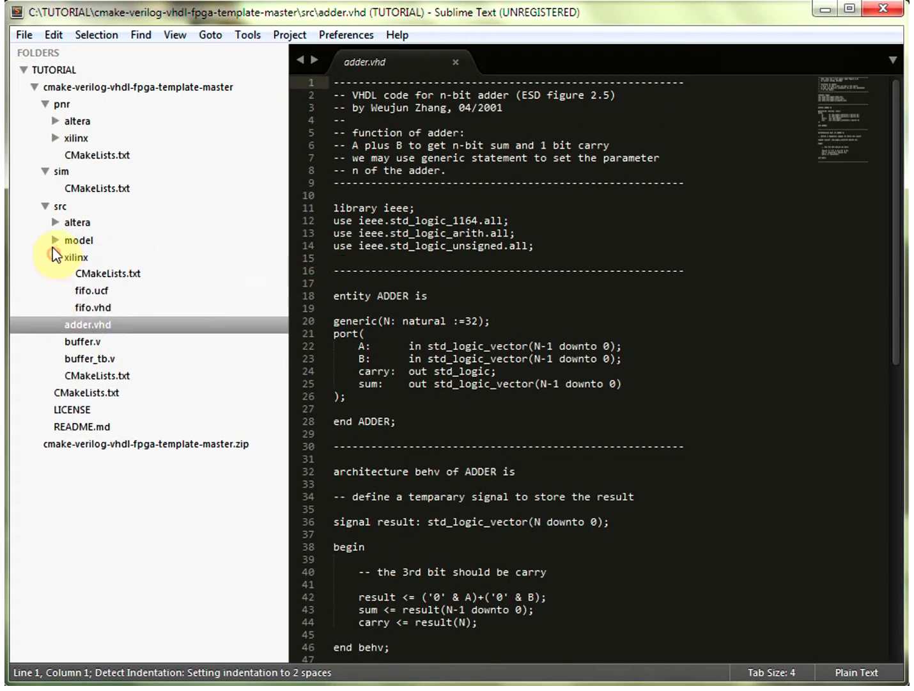
click(89, 273)
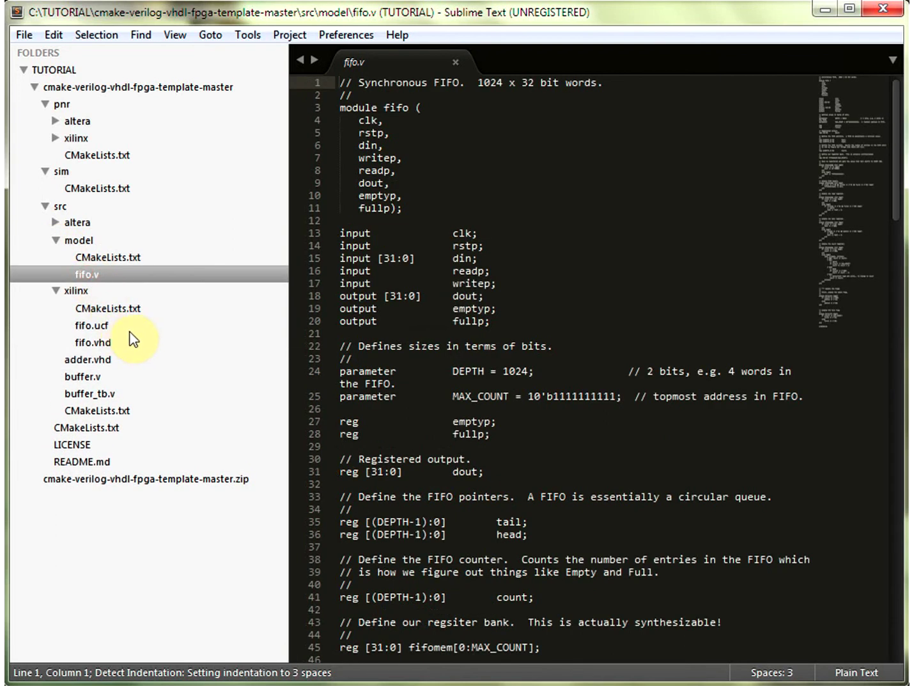
click(55, 290)
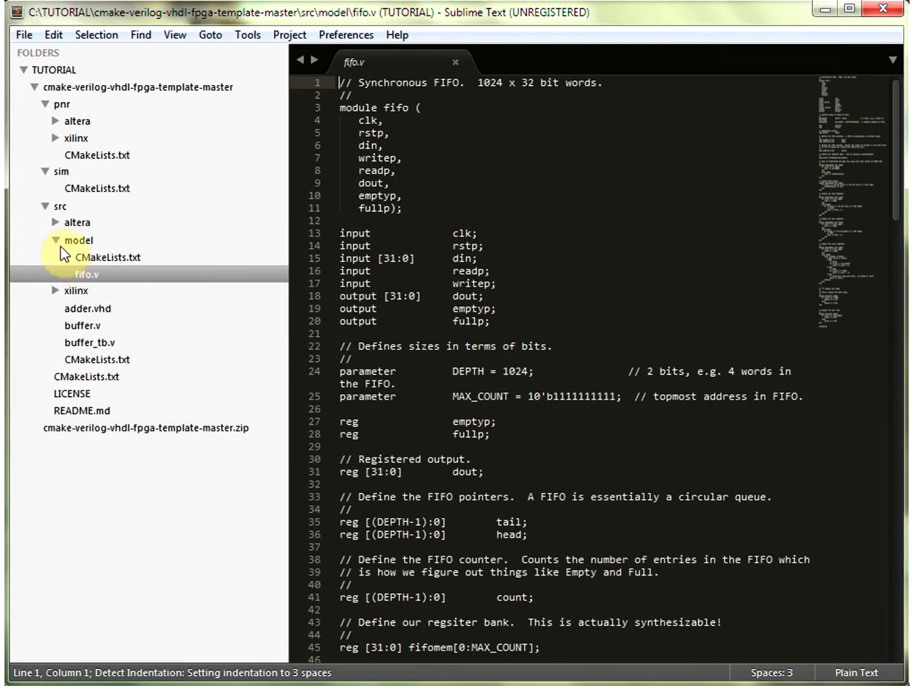
click(55, 241)
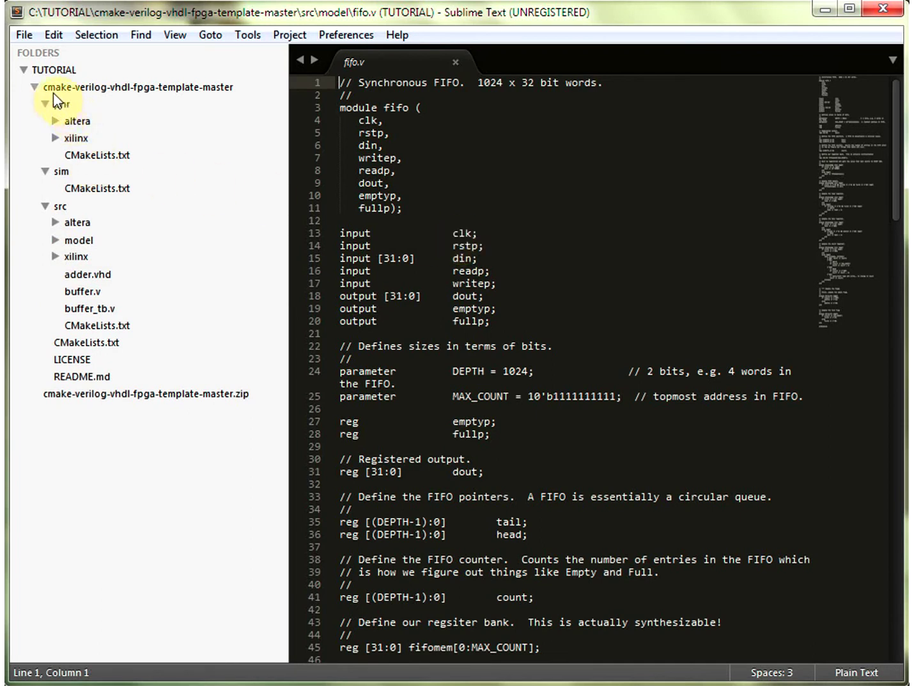
- Create a build folder inside the TUTORIAL project
click(34, 86)
right_click(43, 72)
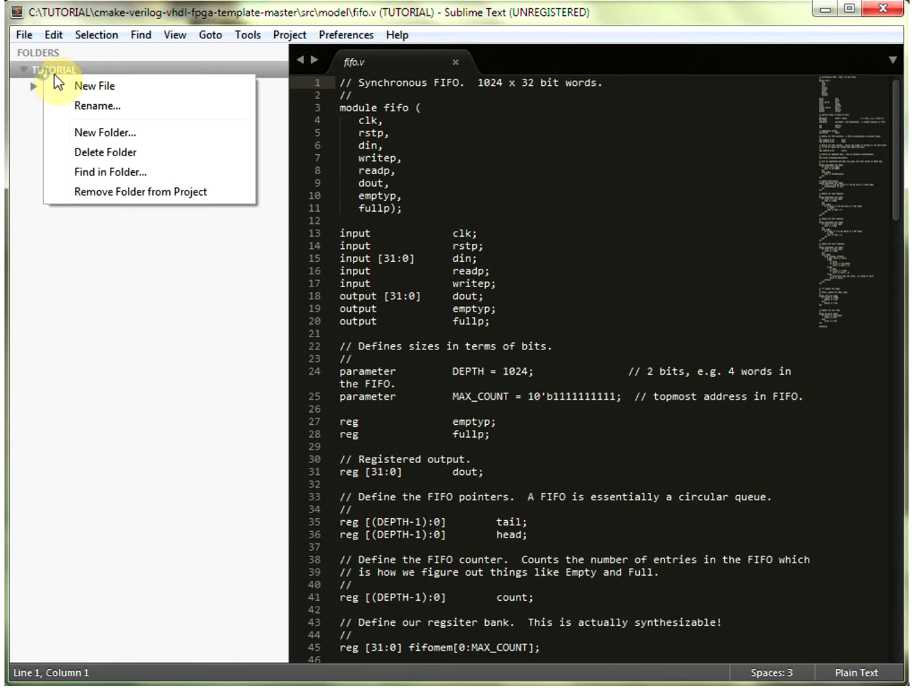
click(102, 137)
text(build)
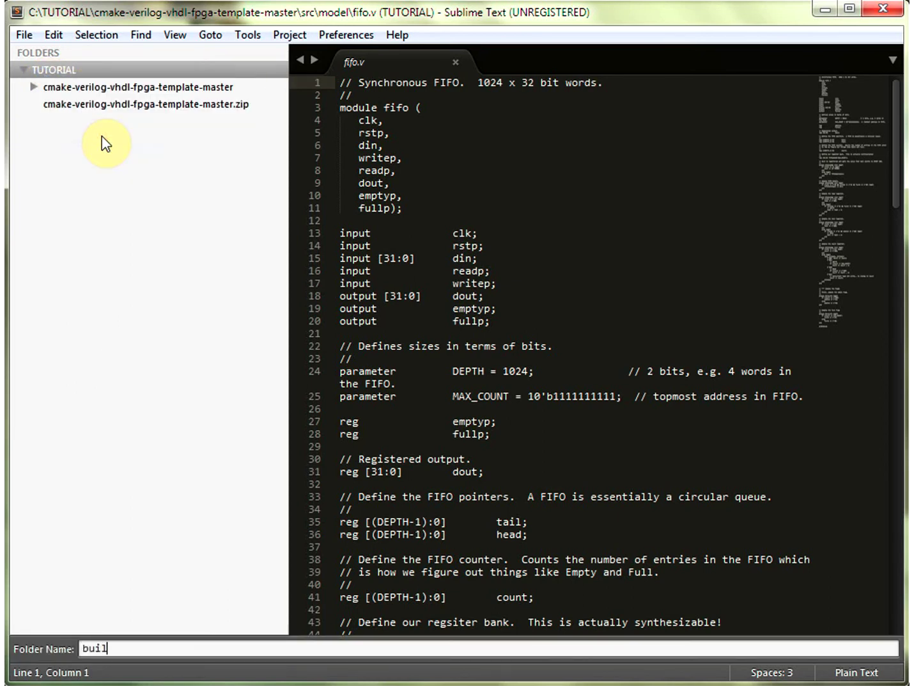
key(Return)
- Create a build_nmake subfolder inside build
right_click(41, 86)
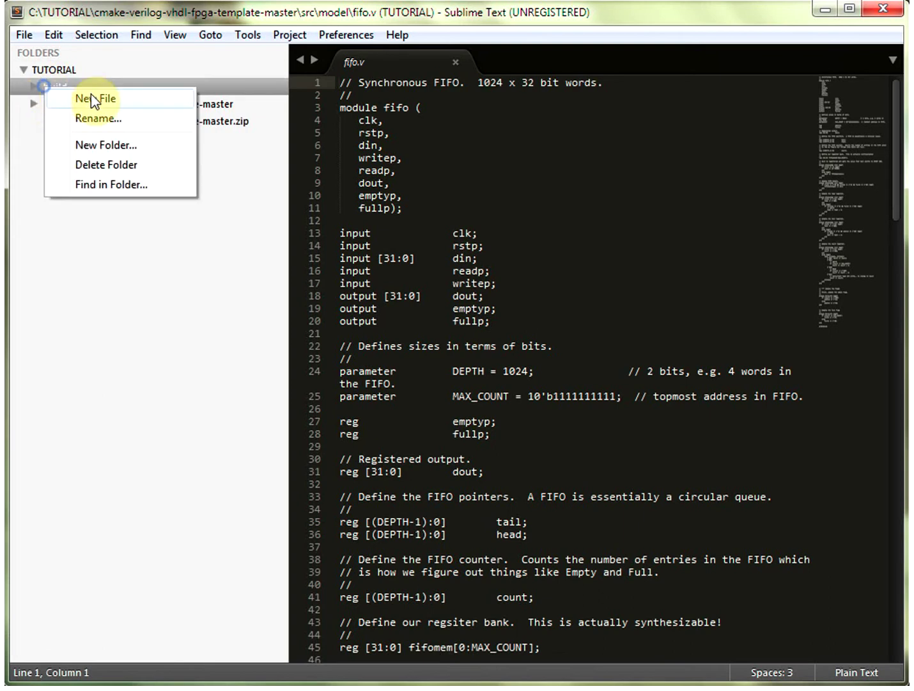
click(104, 148)
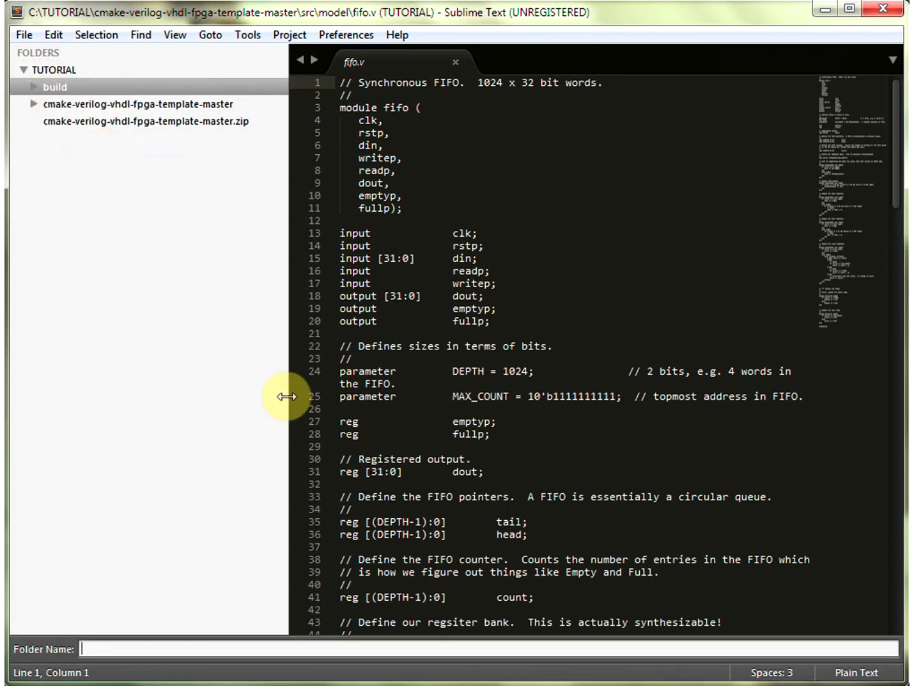
text(build_nam)
text(e)
key(BackSpace)
key(BackSpace)
key(BackSpace)
text(make)
key(Return)
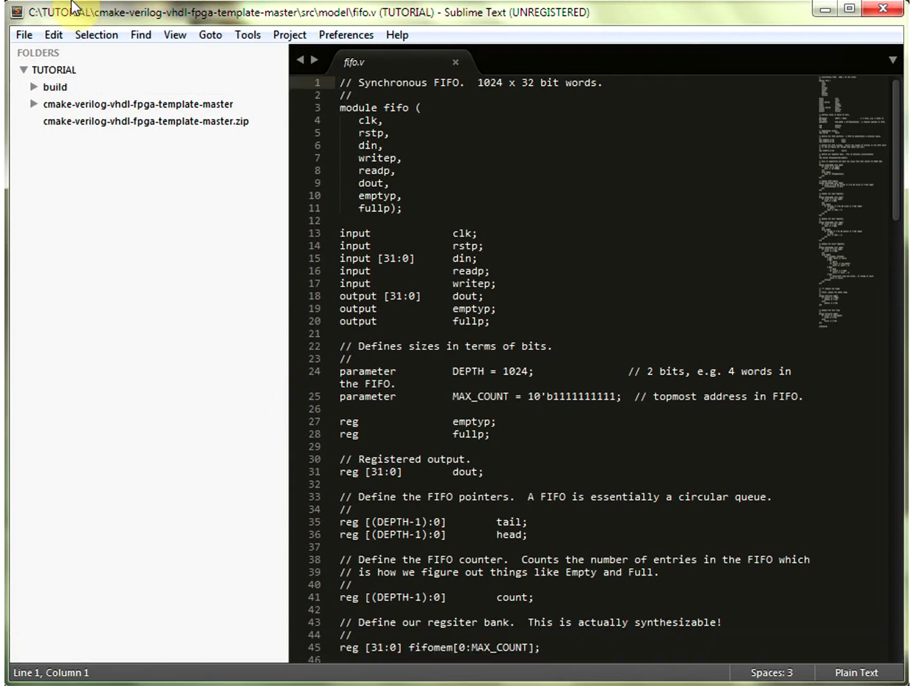
- Create a build_vc10 subfolder inside build
click(33, 86)
right_click(57, 87)
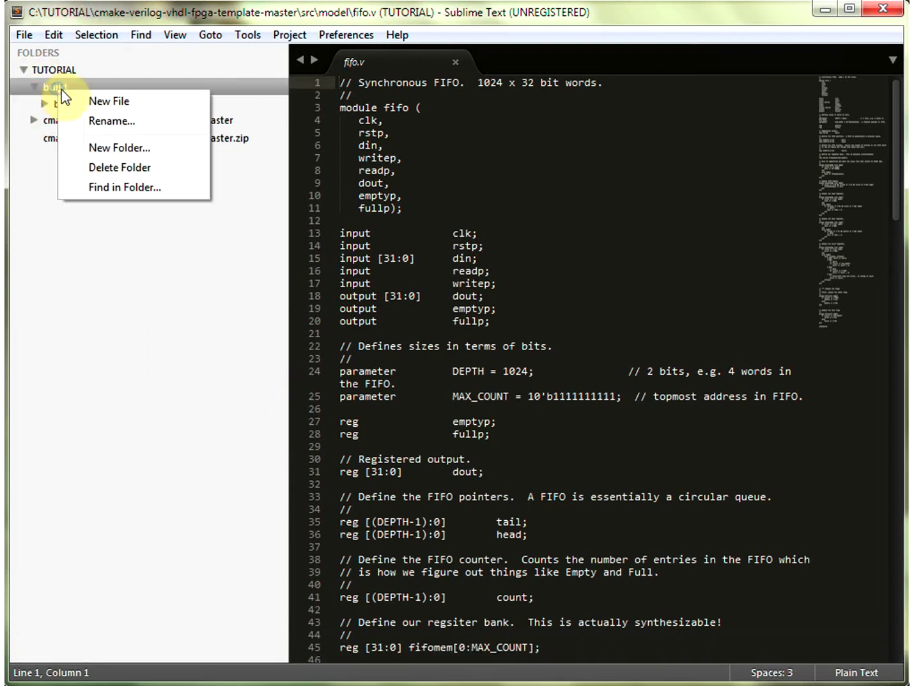
click(81, 147)
text(bui)
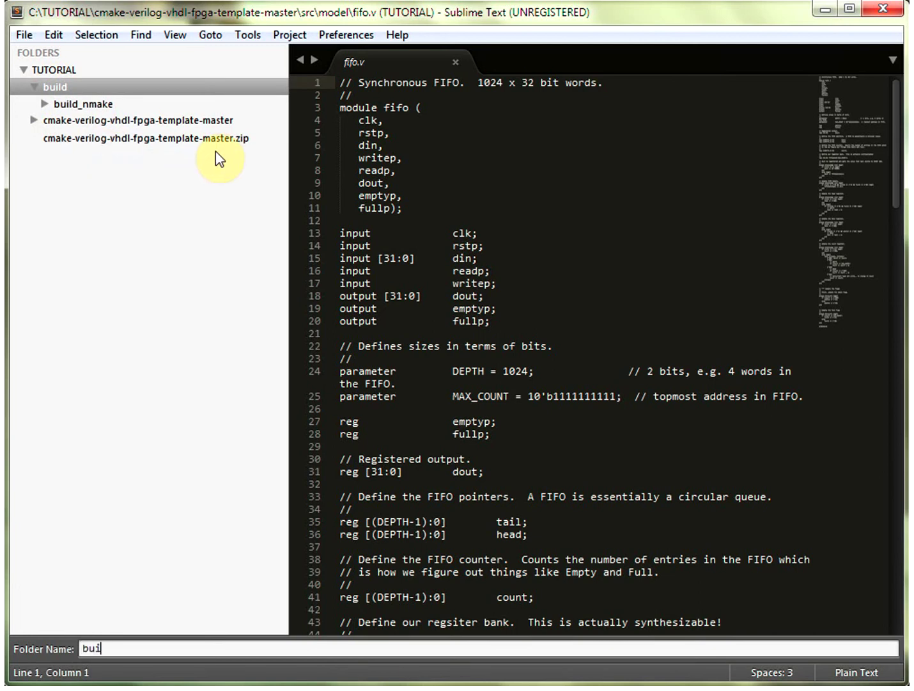
text(ld_vc)
text(10)
key(Return)
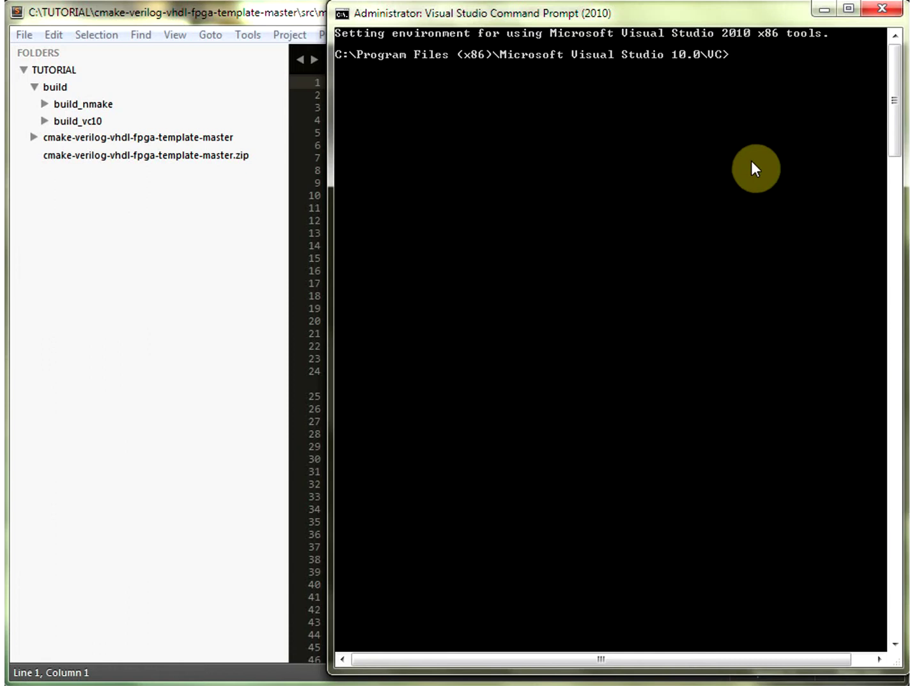
text(cd ../../)
text(../)
- Change the prompt's directory to C:\TUTORIAL\build\build_nmake
key(BackSpace)
key(BackSpace)
key(BackSpace)
key(BackSpace)
key(BackSpace)
key(BackSpace)
key(BackSpace)
text(\..)
text(\..\)
key(Return)
text(cd )
text(TUTORIAL)
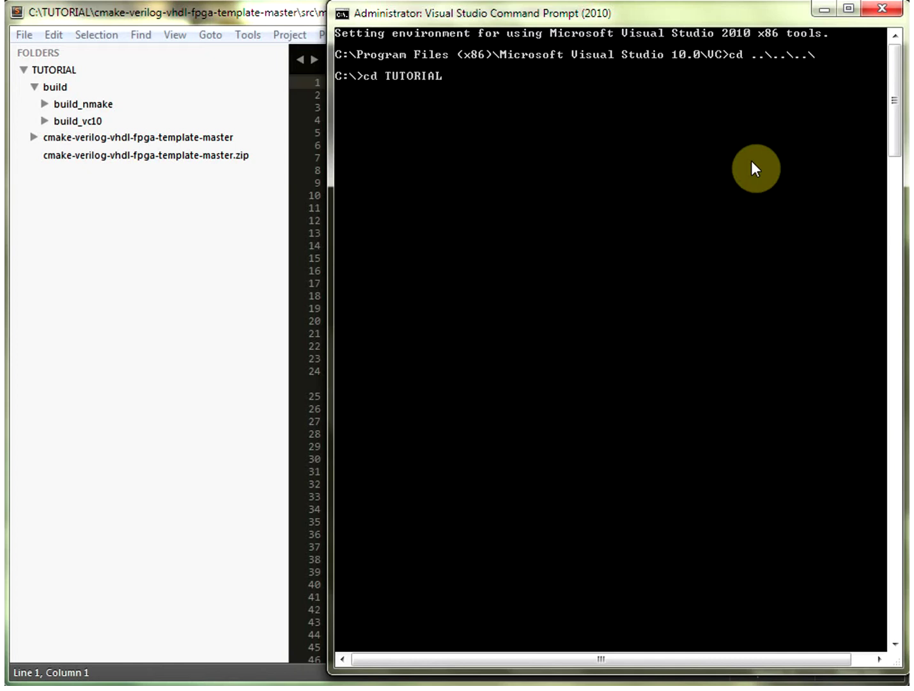
key(Return)
text(cd bui)
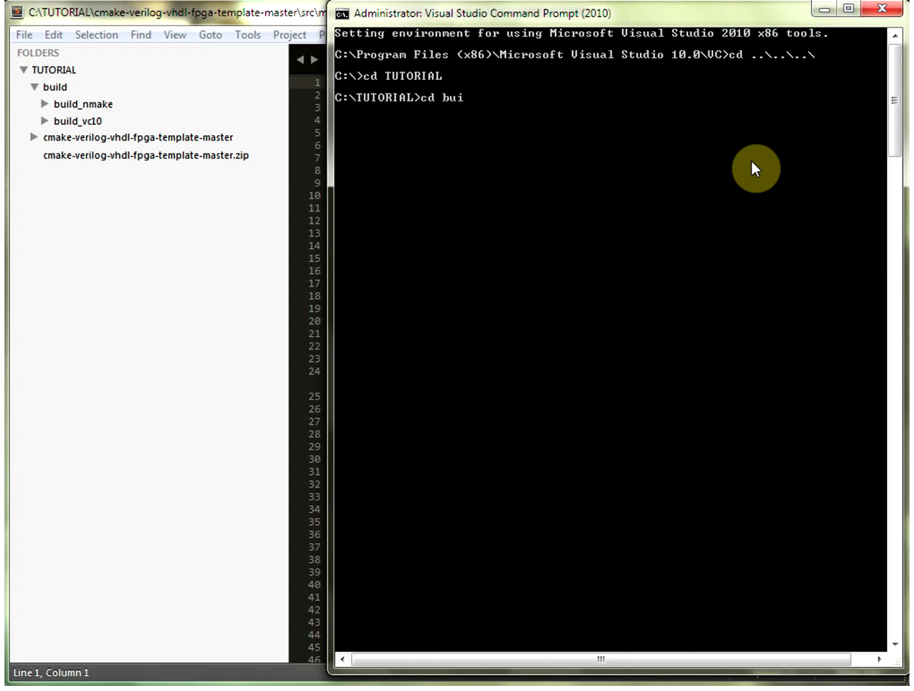
text(ld\)
text(b)
key(Tab)
key(Return)
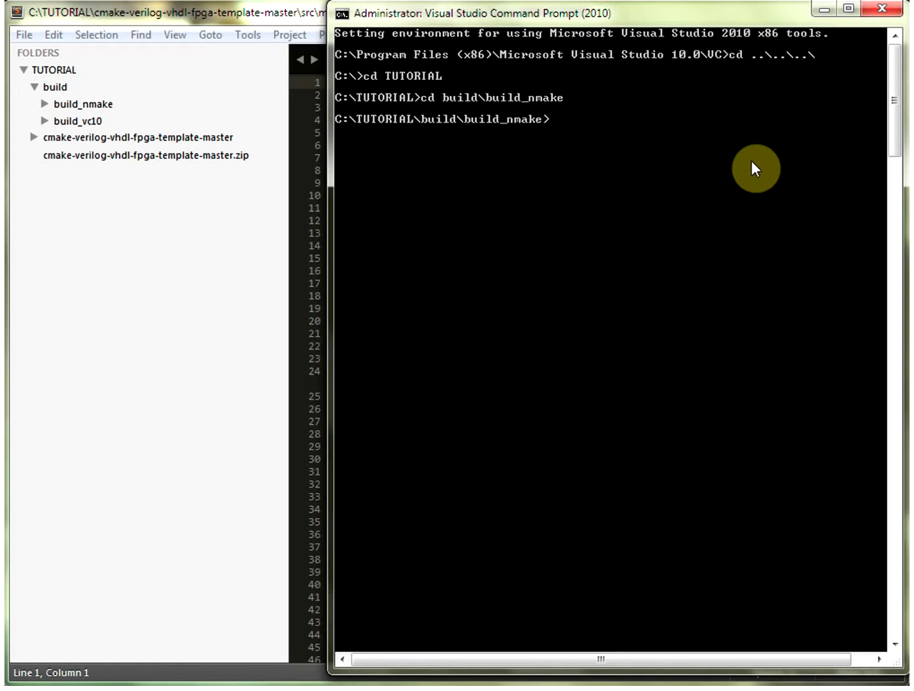
text(cmake )
text(..\)
text(..)
text(\)
text(c)
- Run cmake on the template with the "NMake Makefiles" generator and check build_nmake
key(Tab)
text(-)
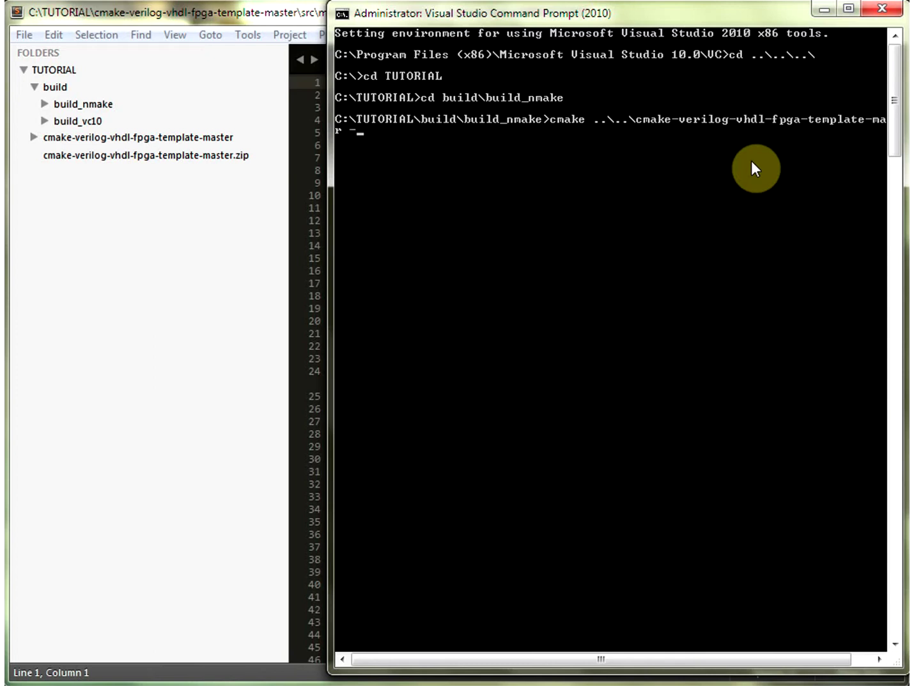
text(G )
text(")
text(NM)
text(ake Make)
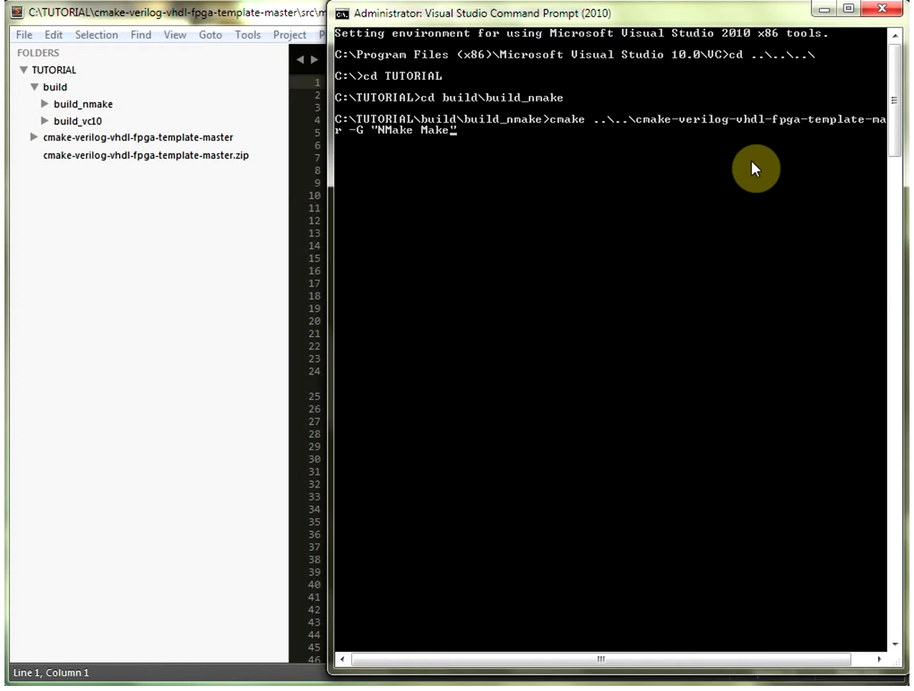
text(files)
key(Return)
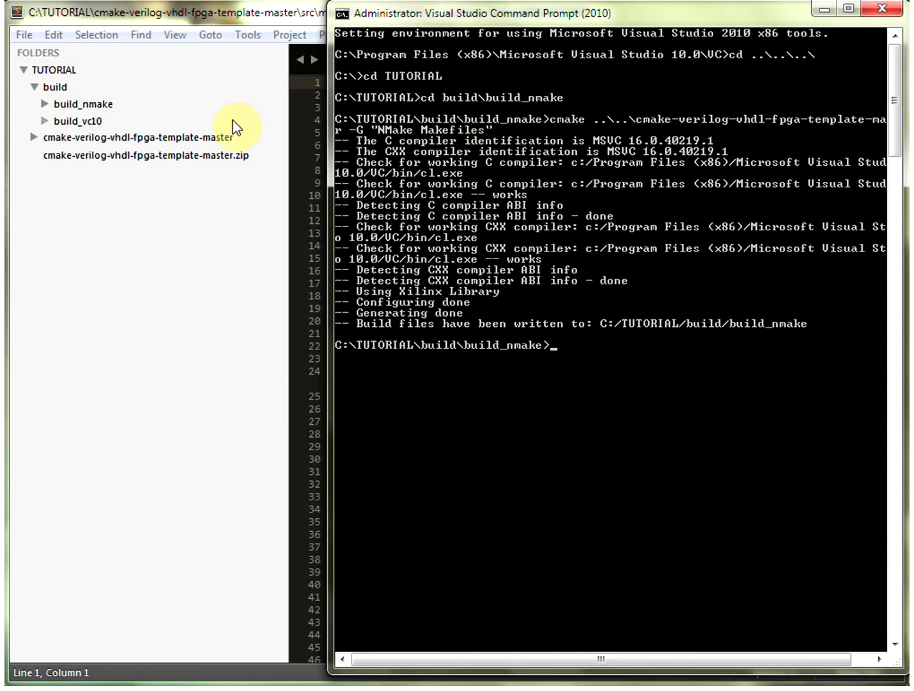
click(46, 103)
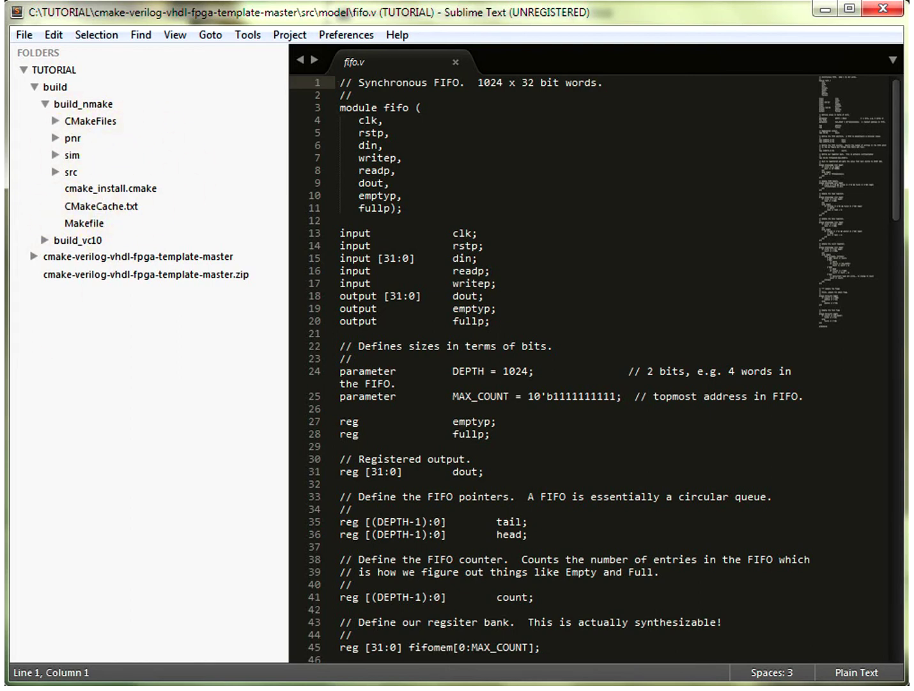
- List the makefile targets, then run nmake compile to build buffer and buffer_tb
key(alt+Tab)
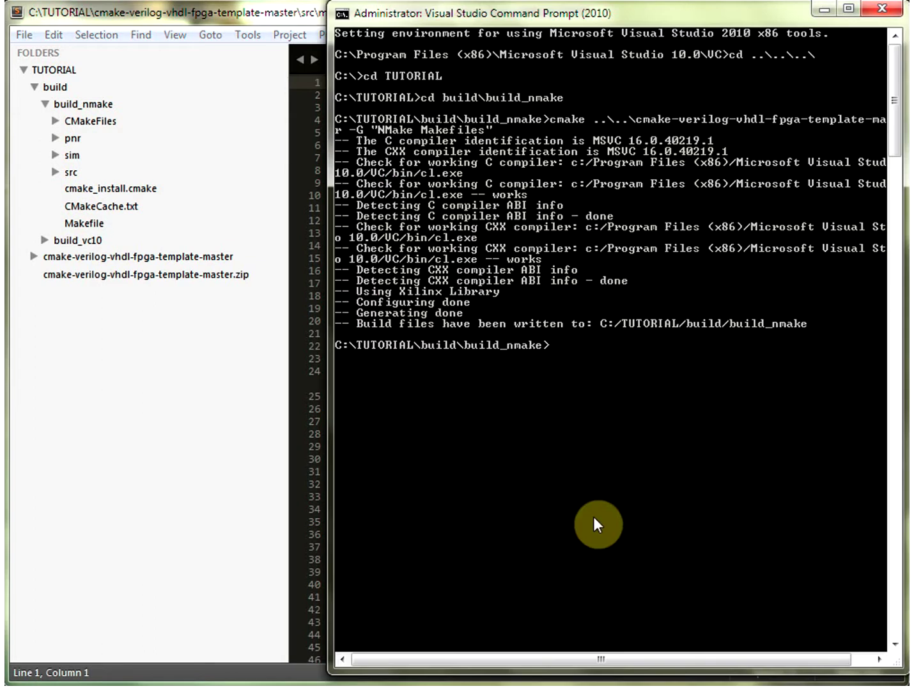
text(nmake help)
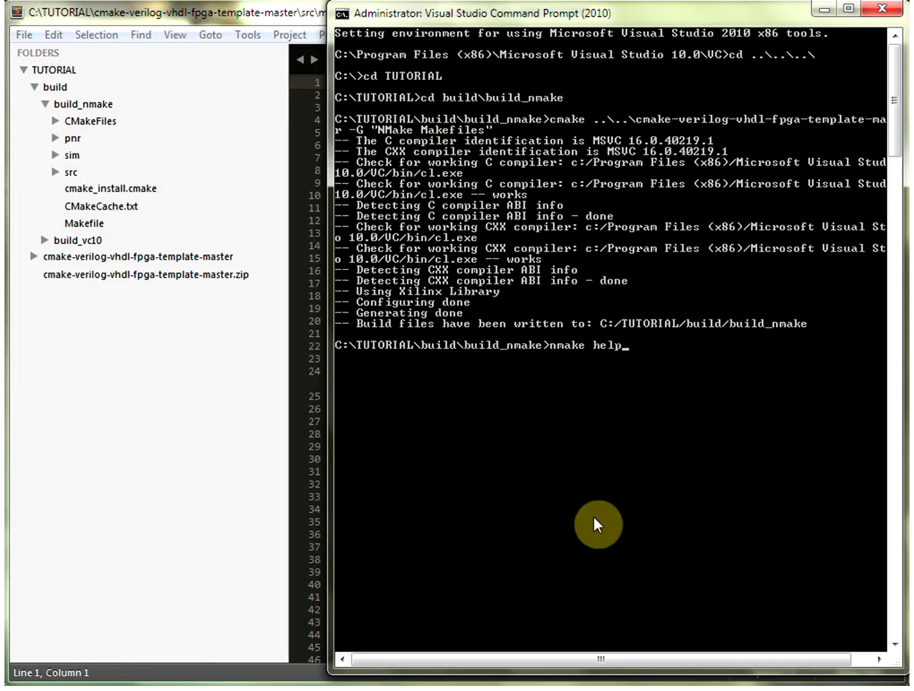
key(Return)
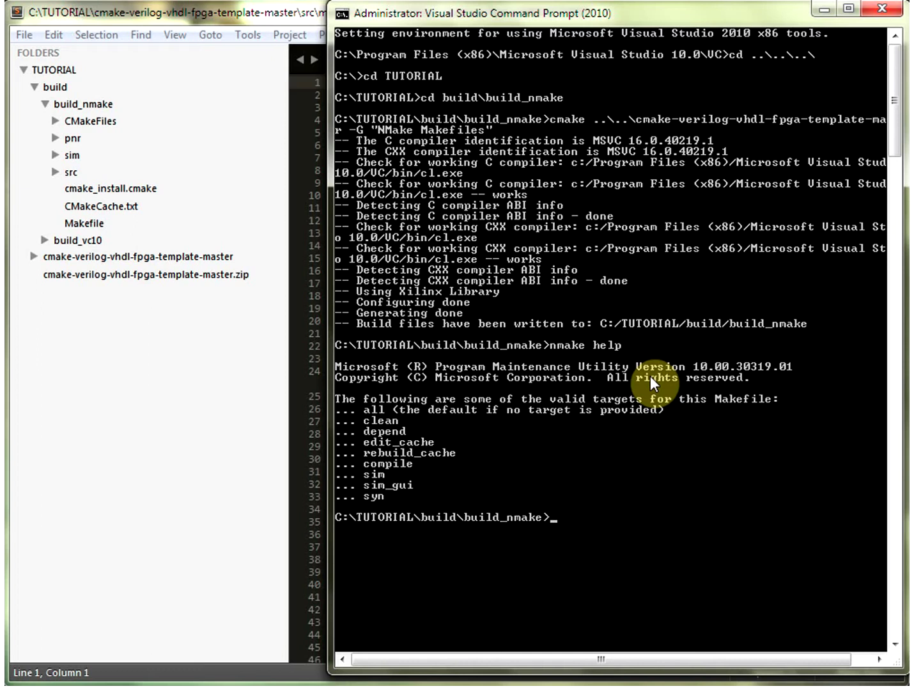
text(nake>nm)
text(ake)
text( compi)
text(le)
key(Return)
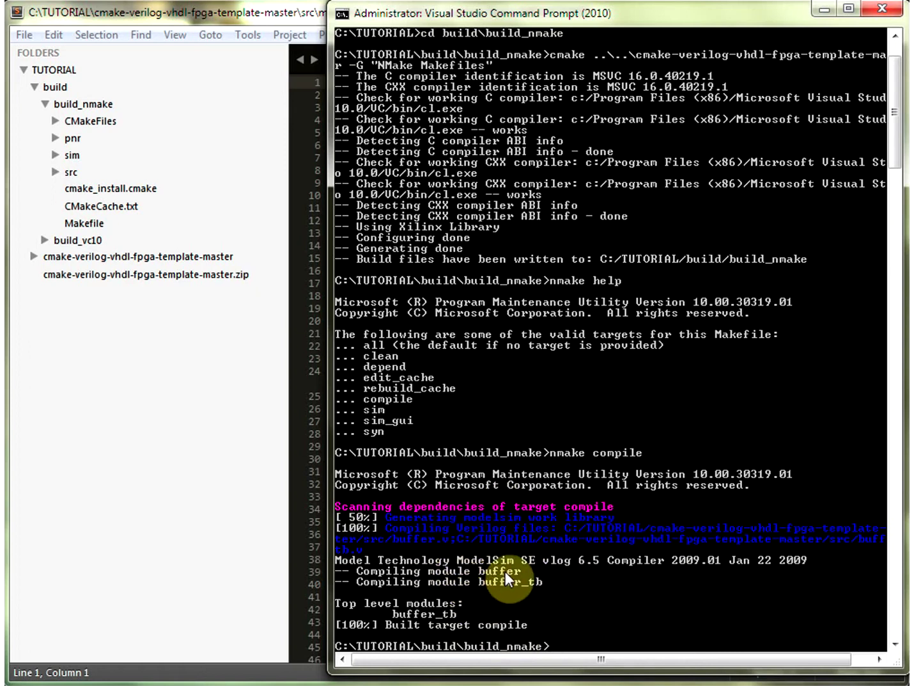
text(nam)
text(ek)
- Run nmake sim to simulate buffer_tb with the Xilinx libraries to 35 ns
key(BackSpace)
key(BackSpace)
key(BackSpace)
key(BackSpace)
text(m)
text(ake sim)
key(Return)
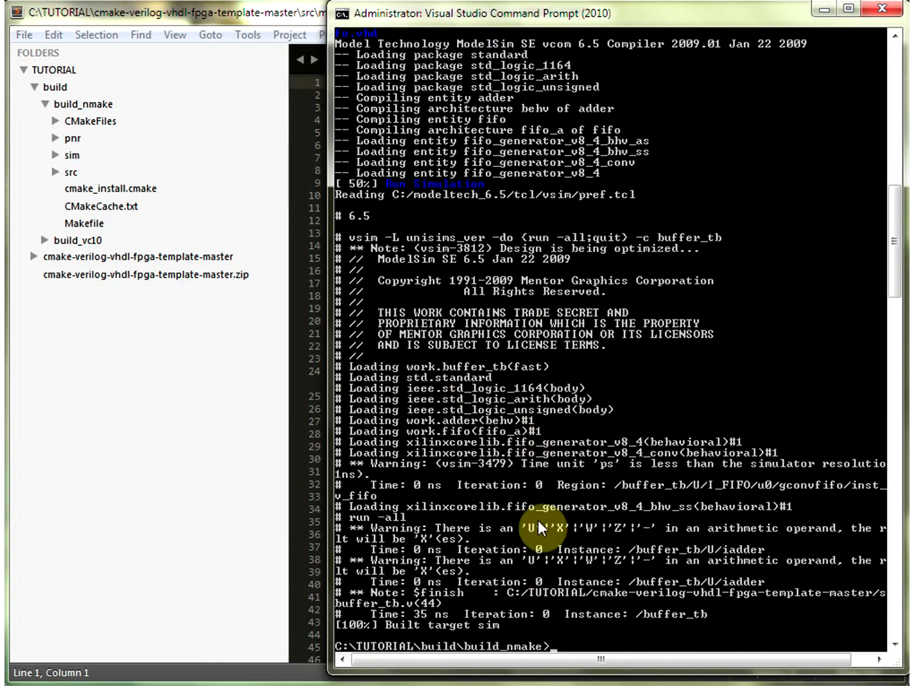
scroll(629, 493, up, 1)
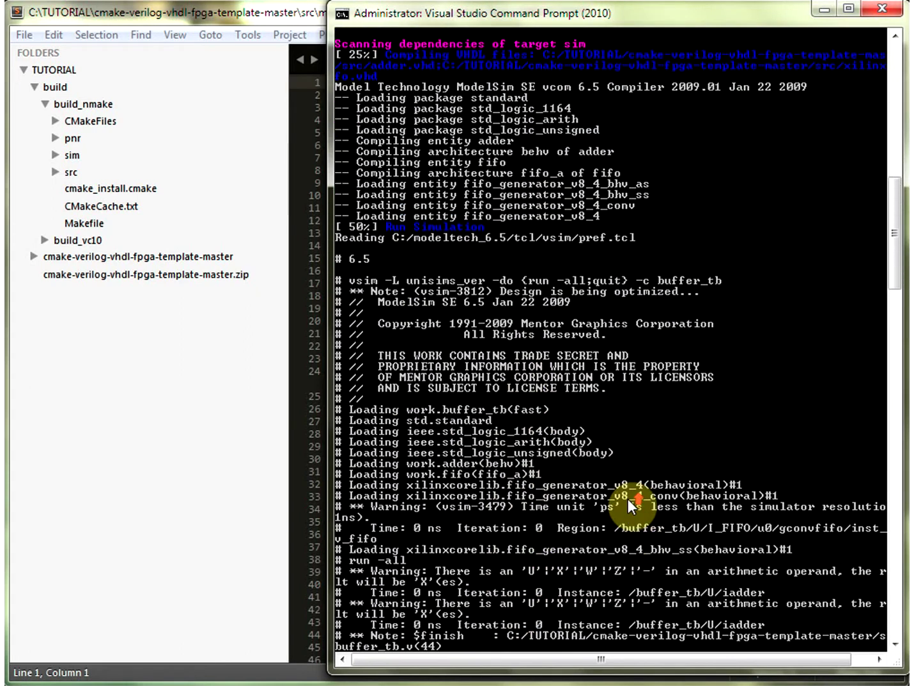
scroll(628, 498, up, 2)
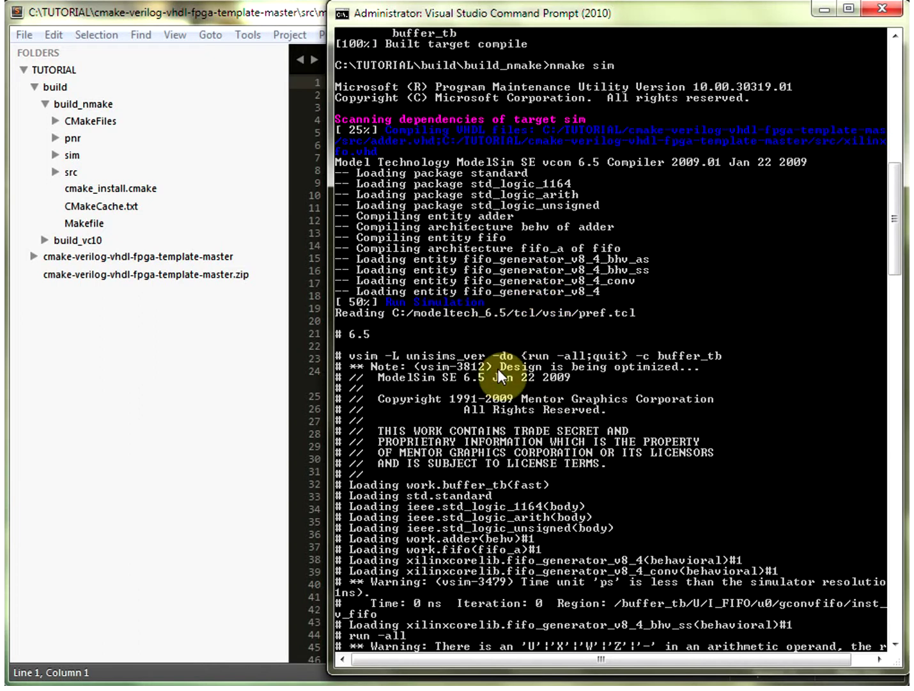
scroll(499, 369, down, 3)
scroll(500, 369, down, 2)
scroll(501, 369, up, 2)
scroll(545, 368, up, 2)
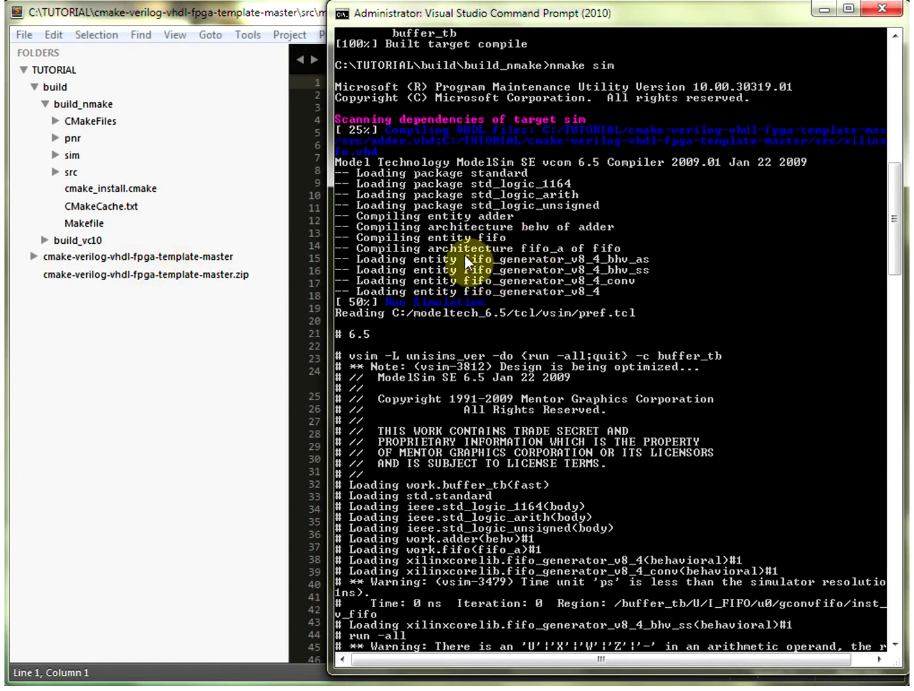
- Change TARGET on line 28 of CMakeLists.txt from "xilinx" to "altera" and save
click(33, 256)
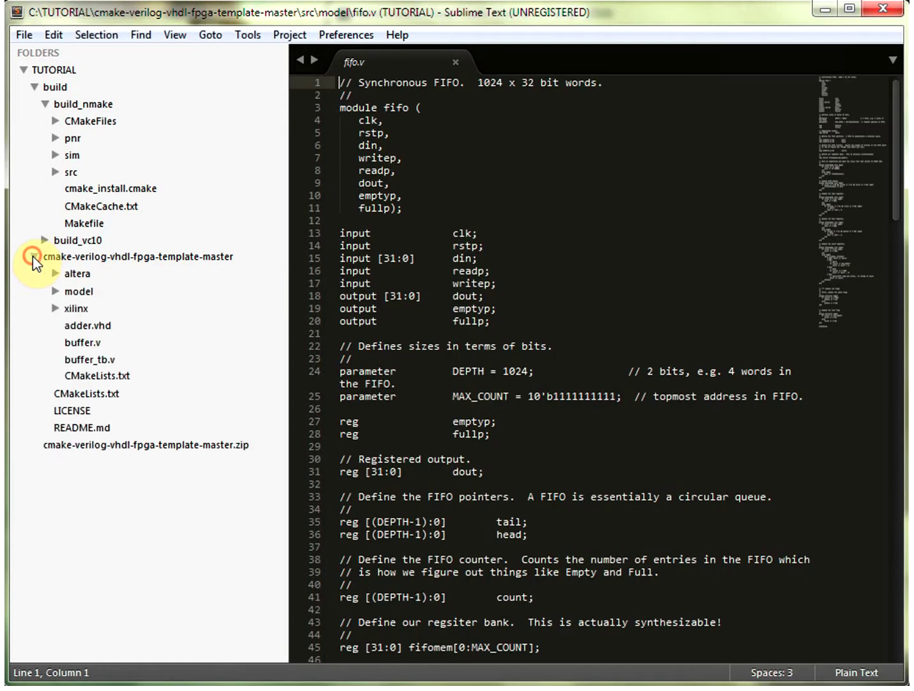
click(43, 275)
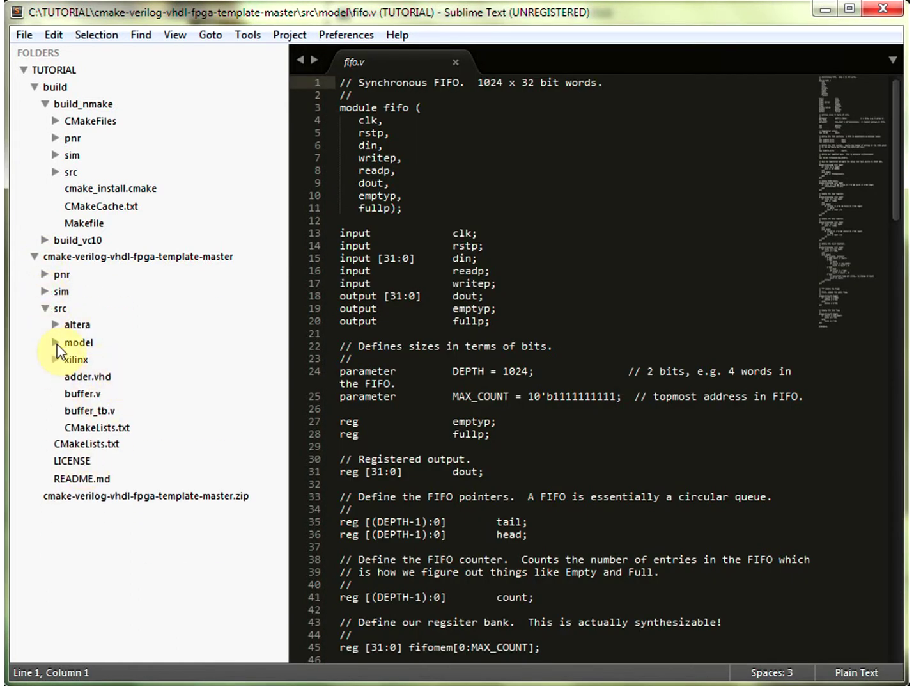
click(45, 308)
click(93, 326)
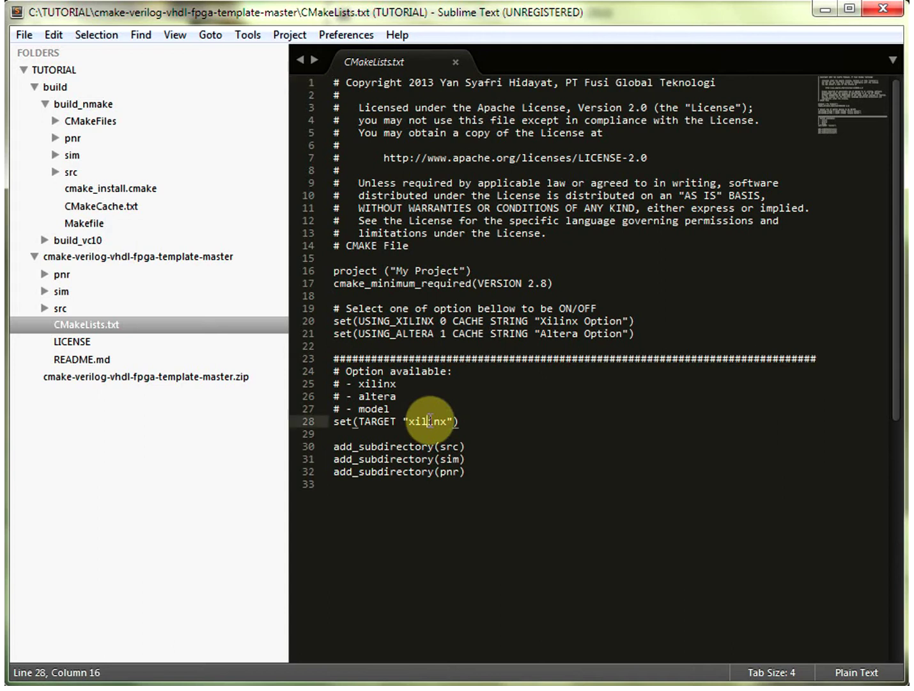
double_click(430, 420)
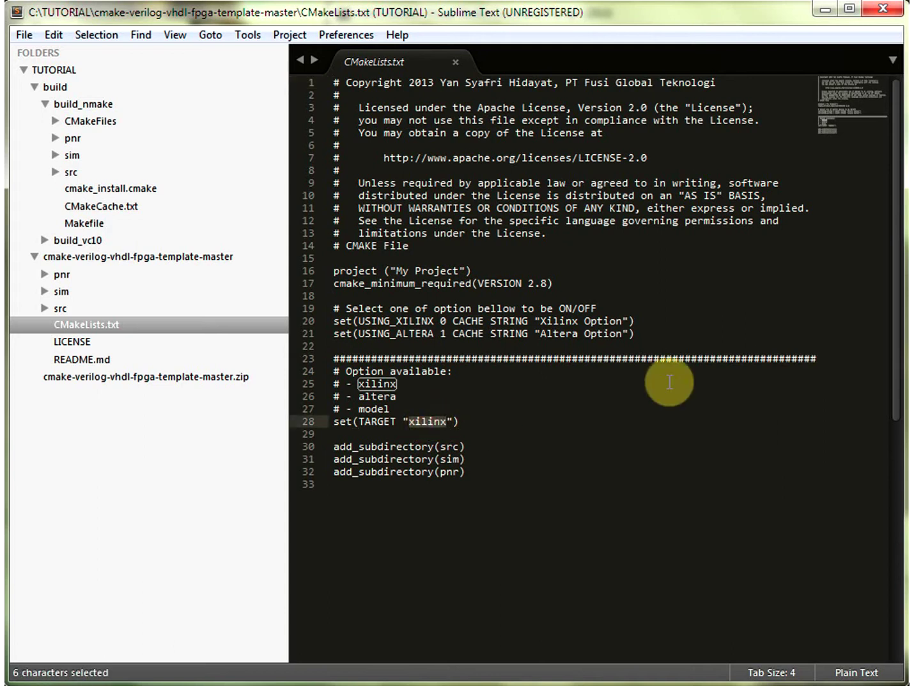
text(alt)
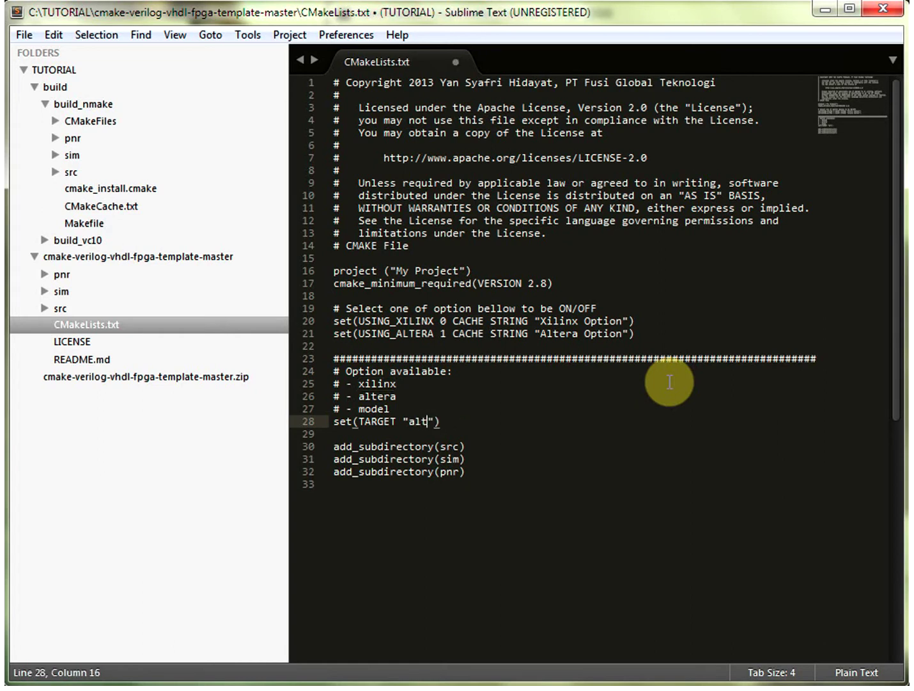
text(era)
key(ctrl+s)
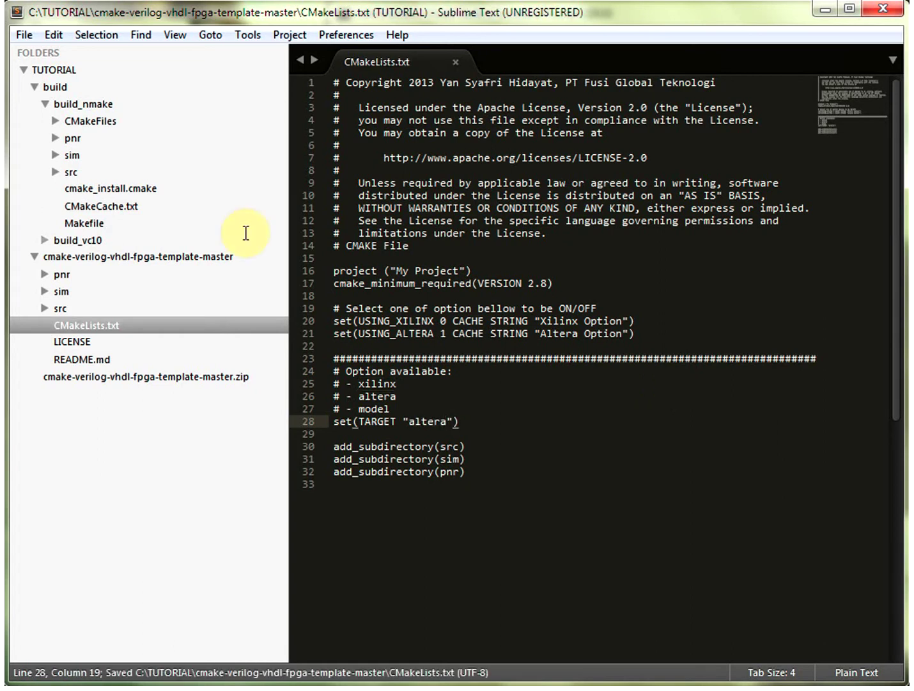
key(alt+Tab)
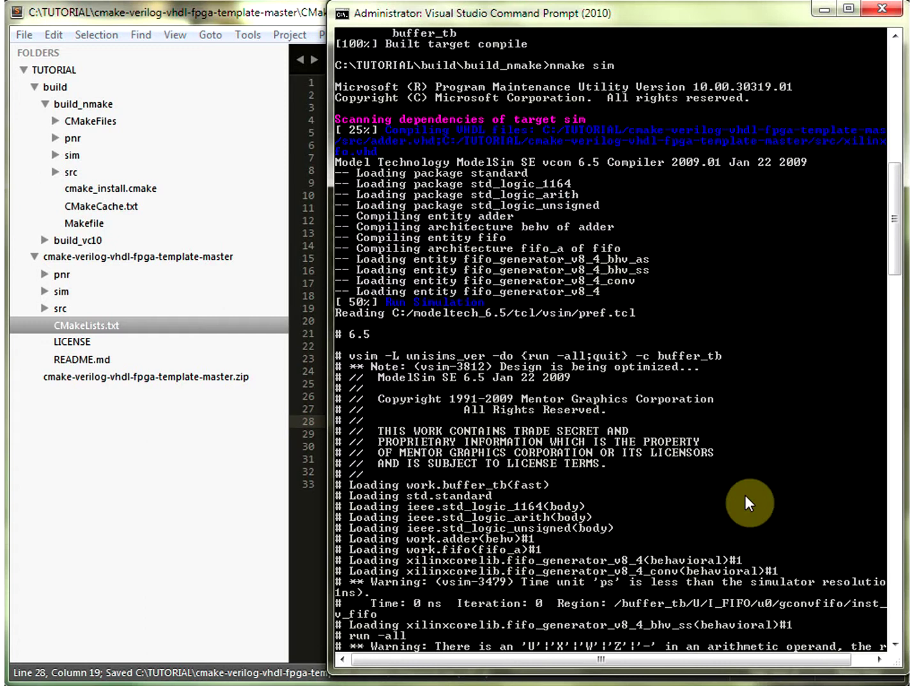
- Rerun nmake sim to compile buffer, fifo and buffer_tb against the Altera library
key(Up)
key(Return)
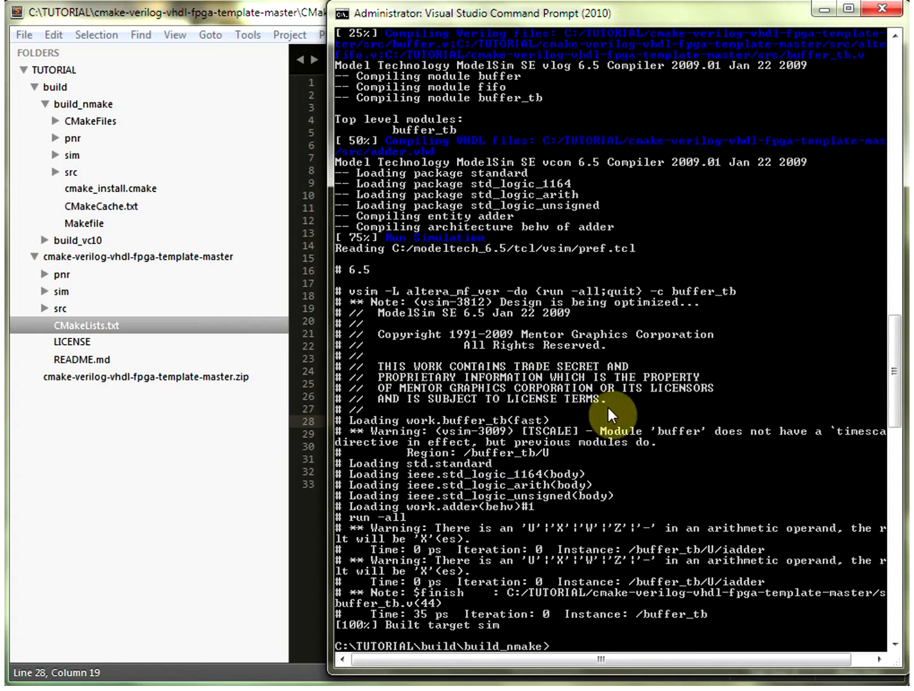
scroll(591, 434, up, 1)
scroll(591, 433, up, 2)
scroll(590, 434, up, 1)
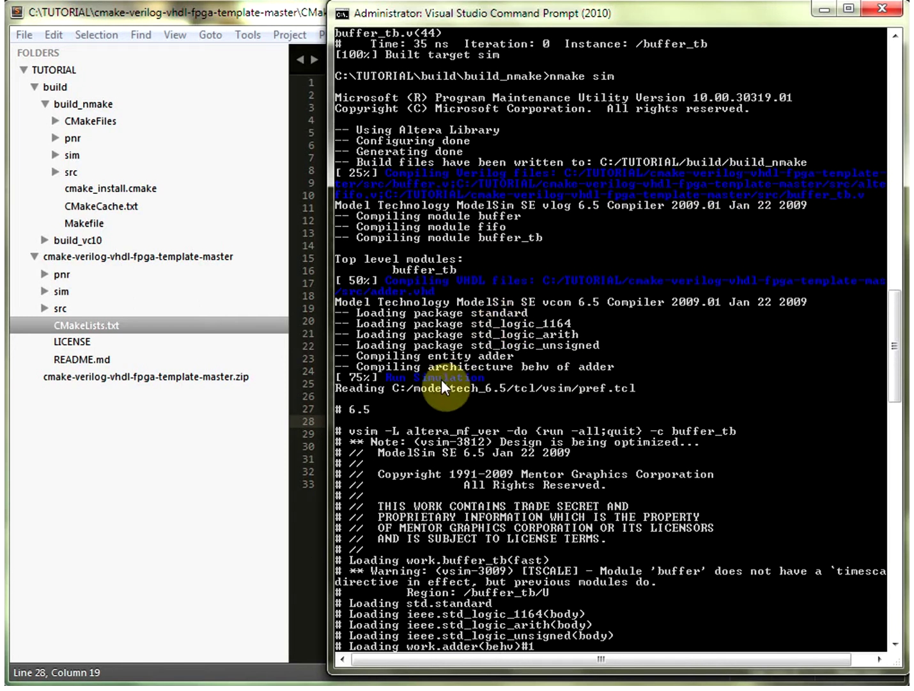
scroll(500, 322, up, 2)
scroll(528, 356, up, 3)
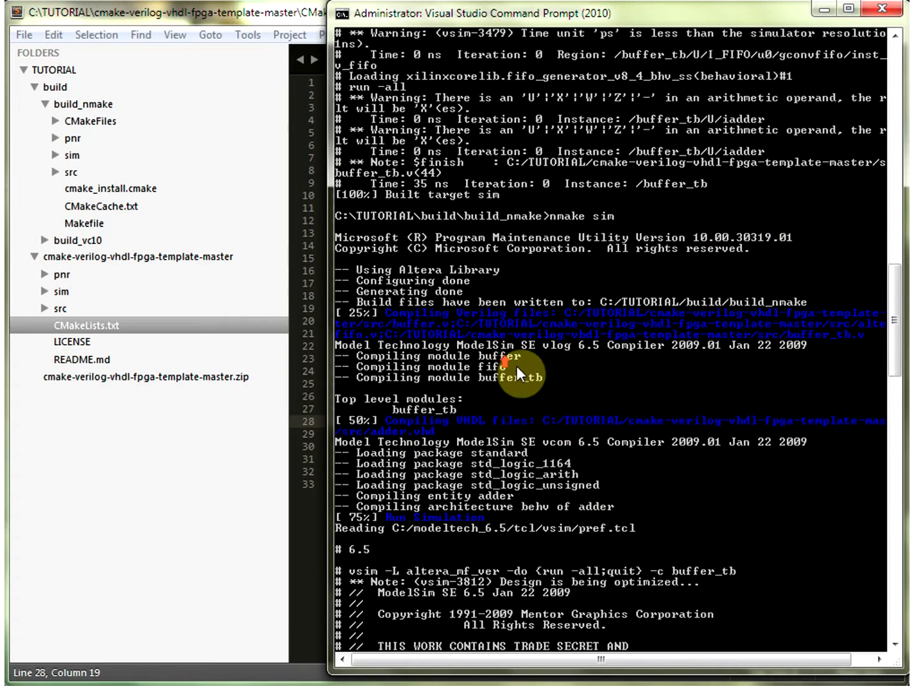
mouse_move(894, 349)
mouse_down()
mouse_move(895, 255)
mouse_move(908, 399)
mouse_move(894, 380)
mouse_up()
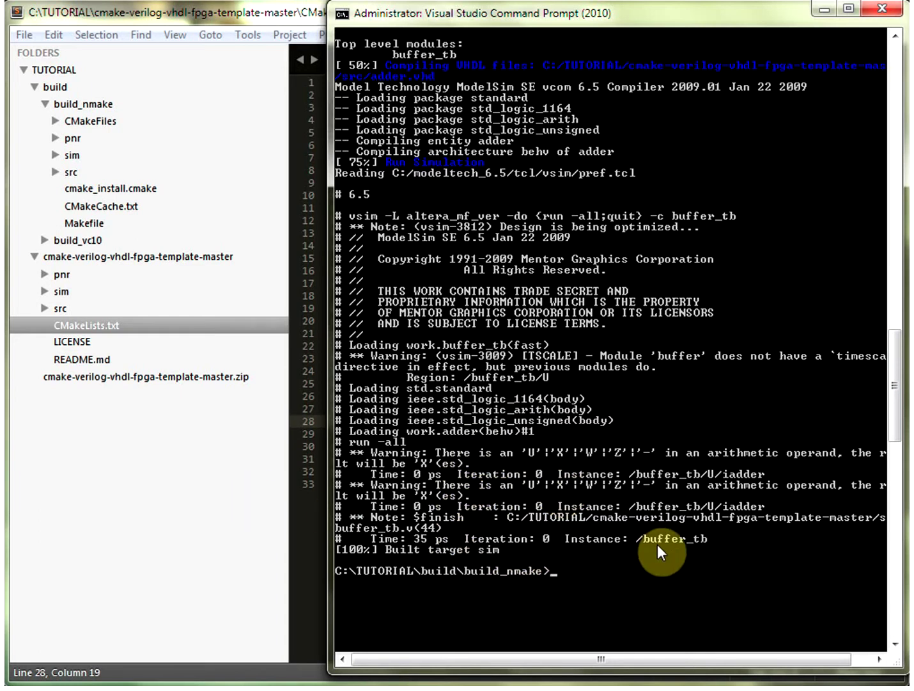
text(namek)
- Fix the mistyped command and run 'nmake syn' to synthesize the Altera target with Quartus
key(BackSpace)
key(BackSpace)
key(BackSpace)
key(BackSpace)
text(make )
text(syn)
key(Return)
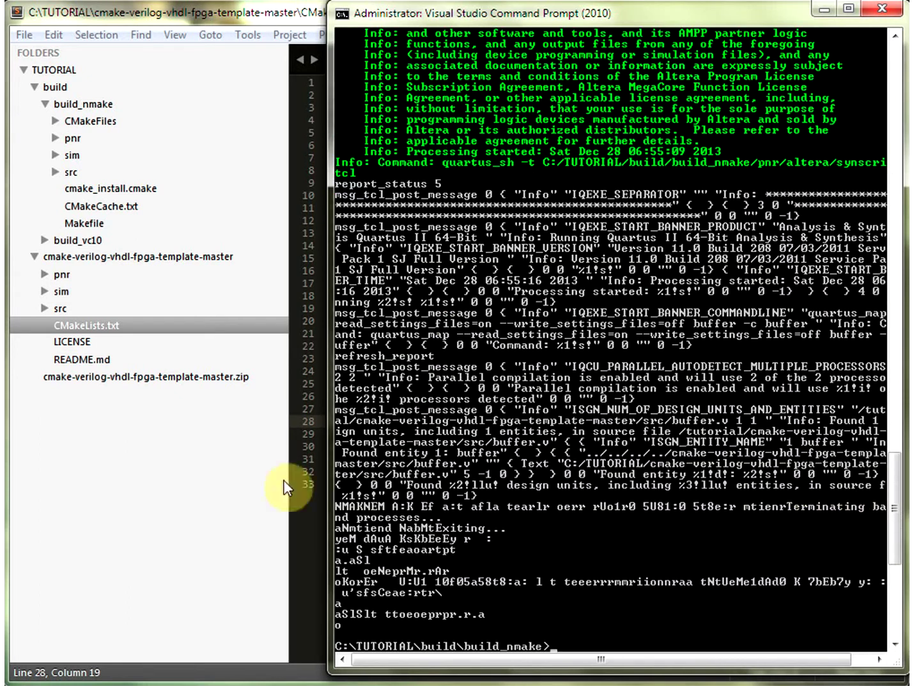
click(208, 327)
- Change TARGET on line 28 from altera to xilinx, save, and rerun 'nmake syn'
double_click(421, 421)
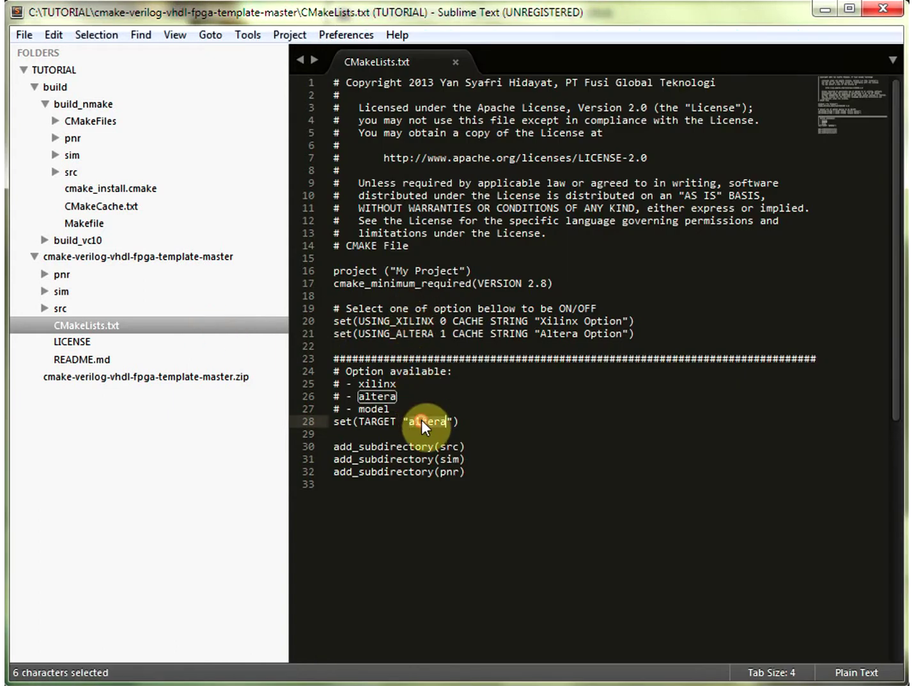
text(xilinx)
key(ctrl+s)
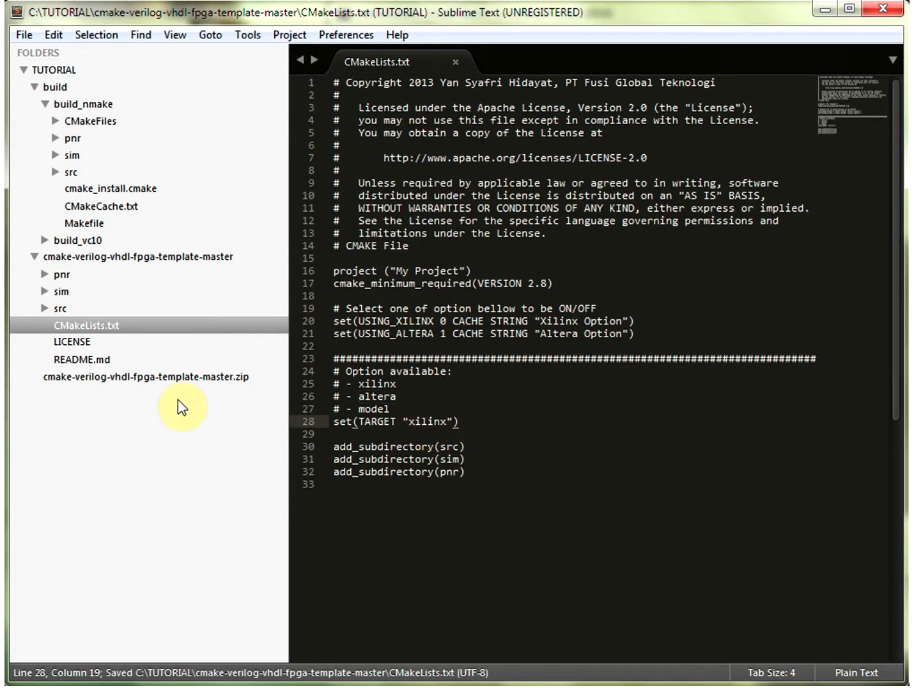
key(alt+Tab)
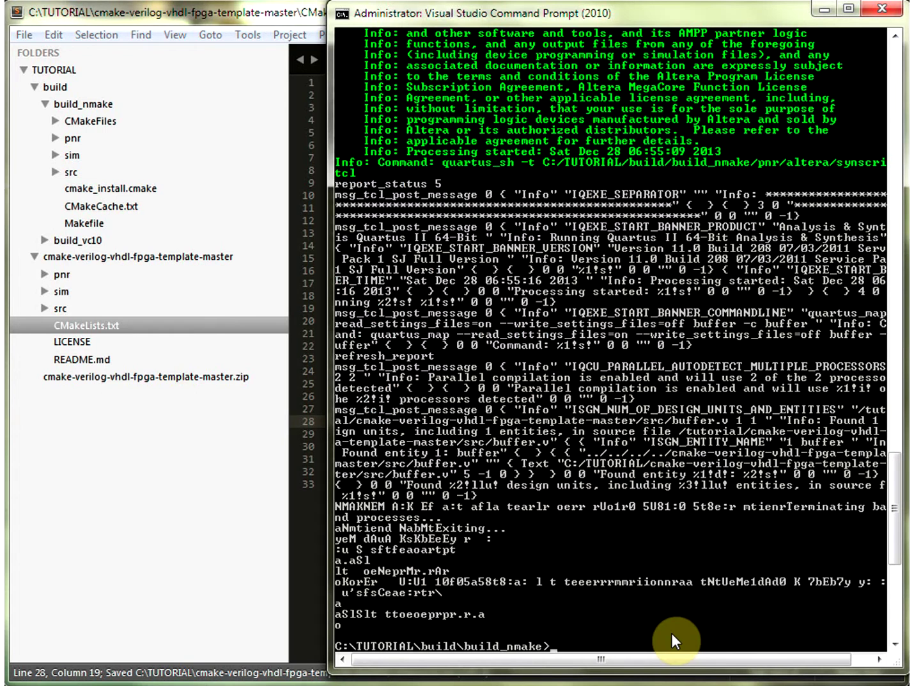
text(nmake syn)
key(Return)
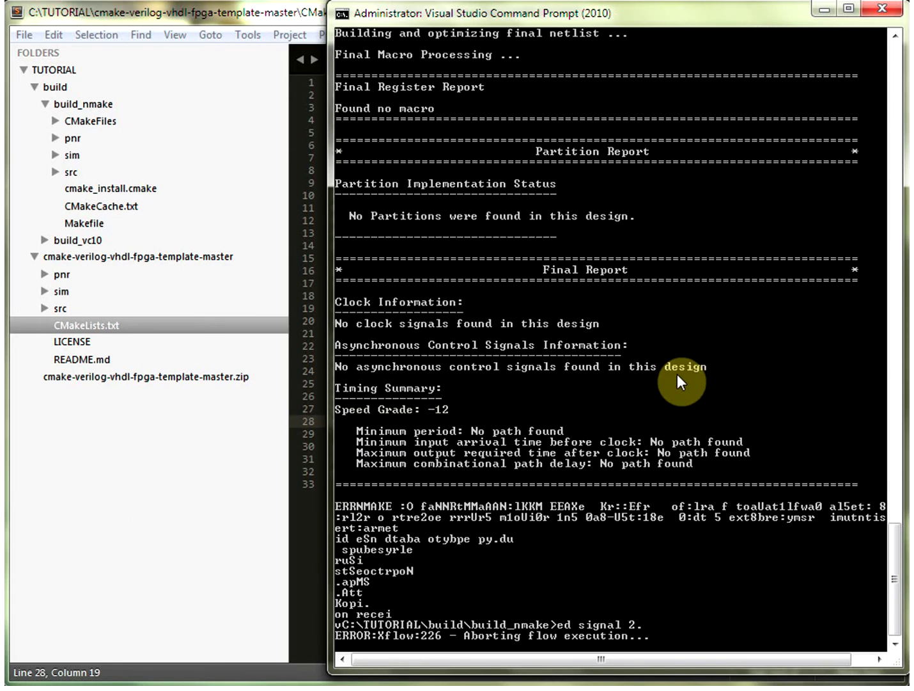
click(180, 331)
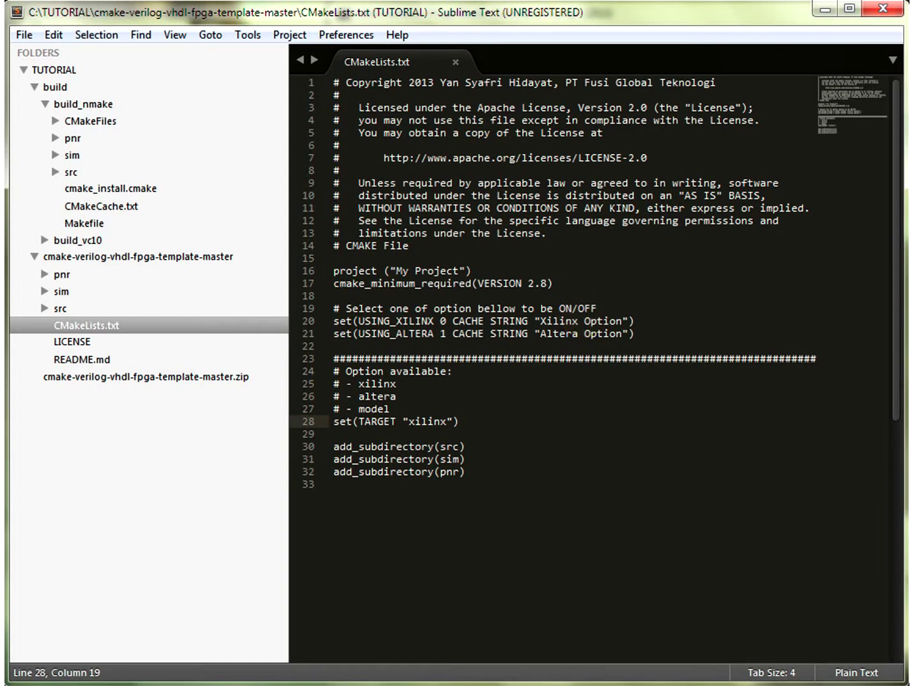
- Run nmake sim_gui in the command prompt to compile the sources and launch ModelSim
key(alt+Tab)
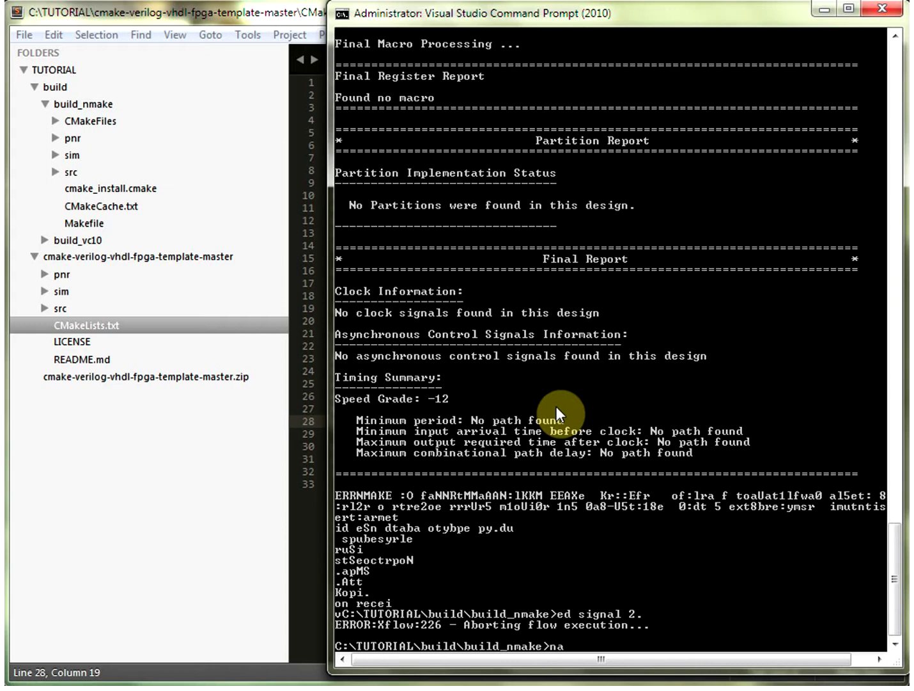
text(make sim)
text(_gui)
key(Return)
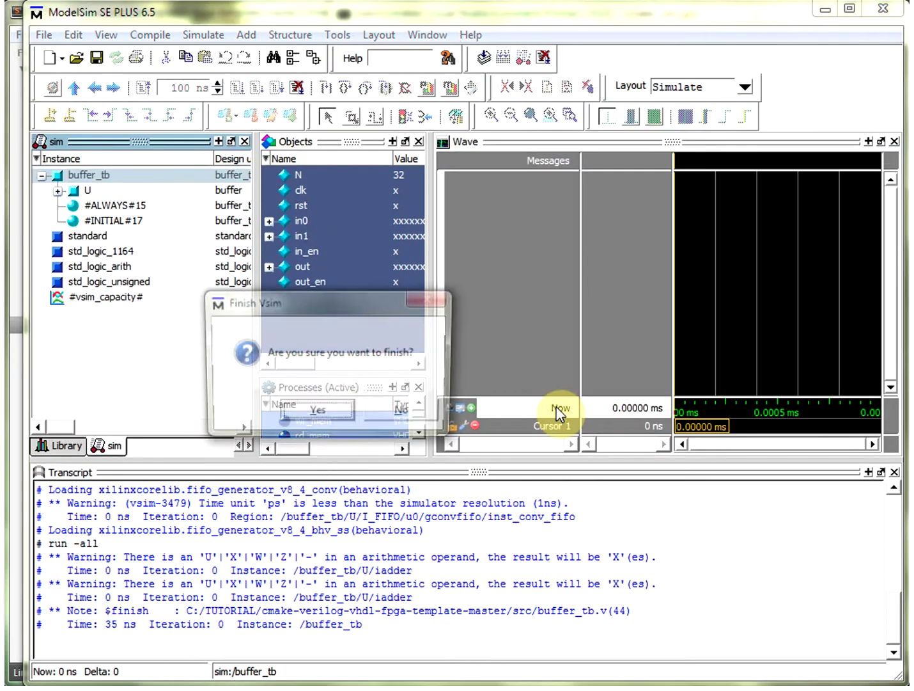
- Keep the simulation open and expand U > I_FIFO > u0 to show its generator parameters
click(409, 411)
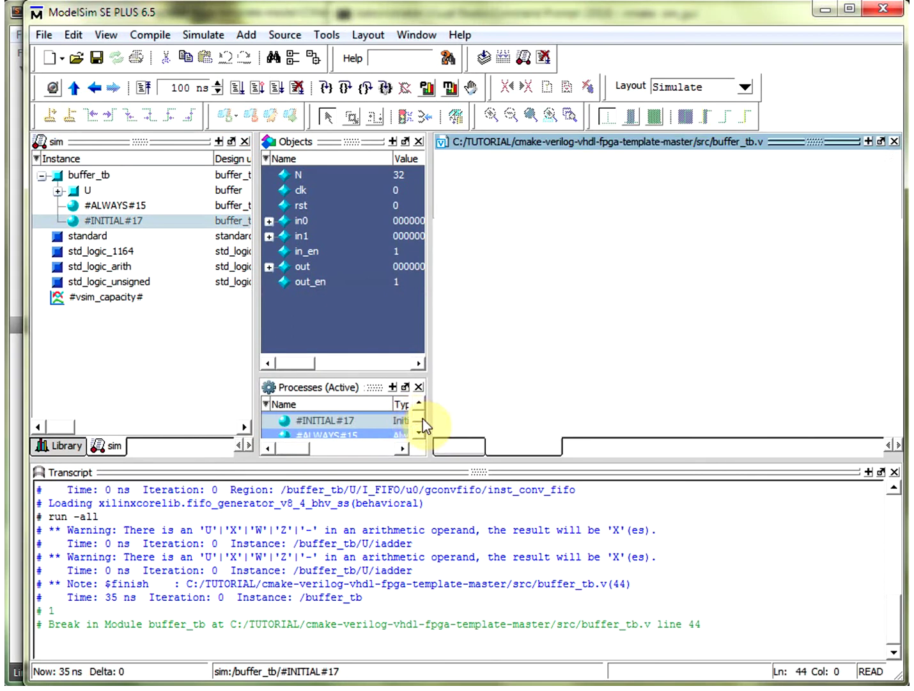
click(424, 356)
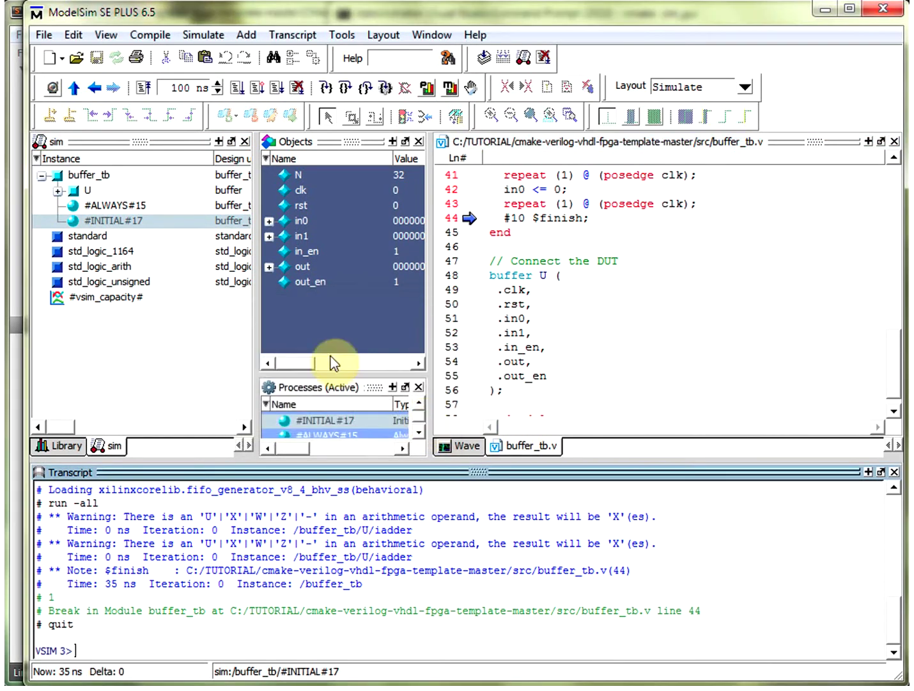
click(57, 192)
click(72, 220)
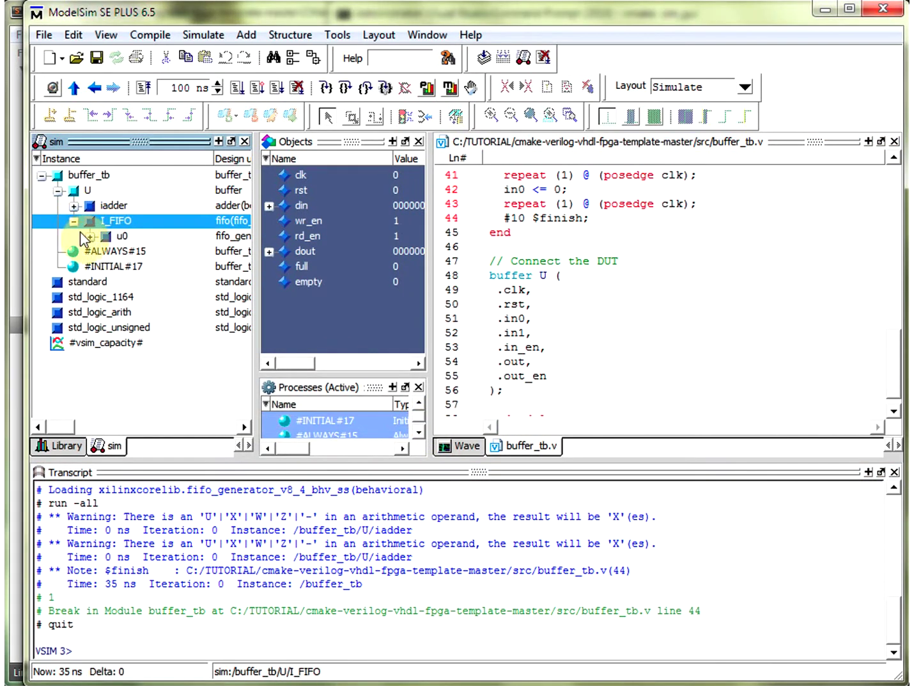
click(90, 236)
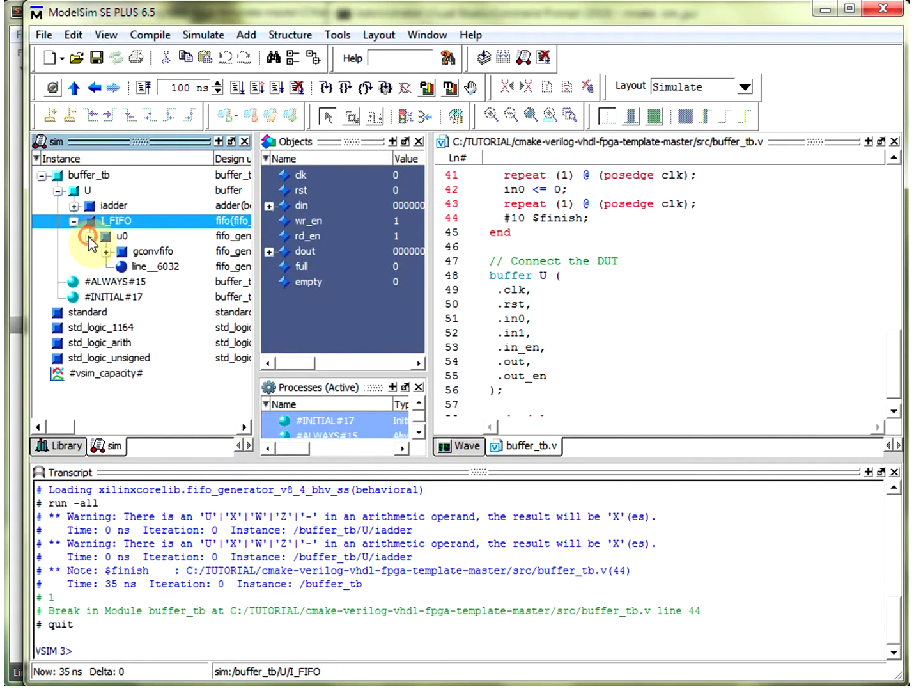
click(122, 236)
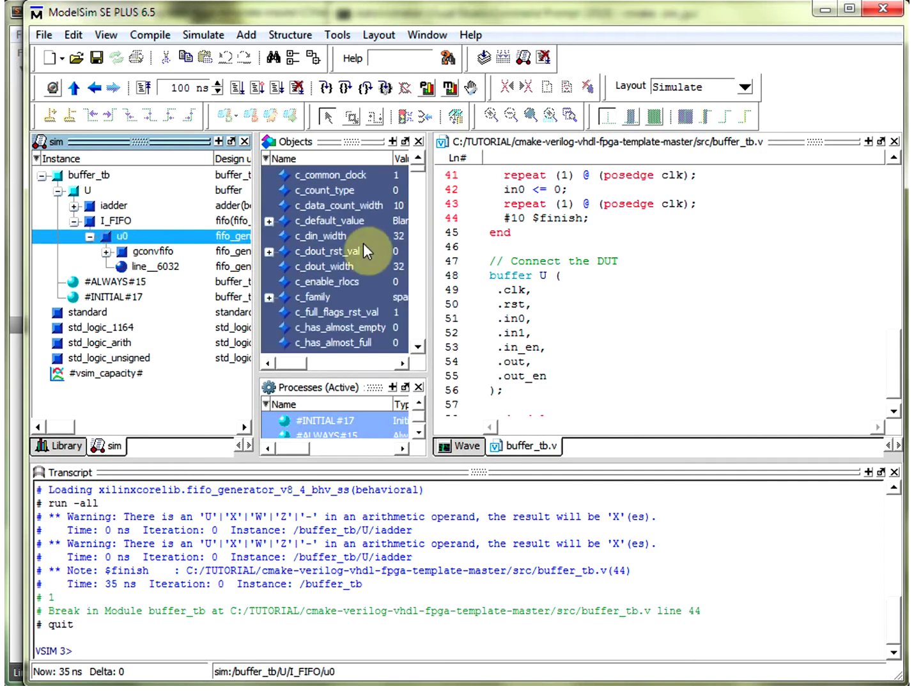
- Review the I_FIFO ports and u0 parameter values, then quit ModelSim
drag(428, 254, 459, 262)
click(133, 223)
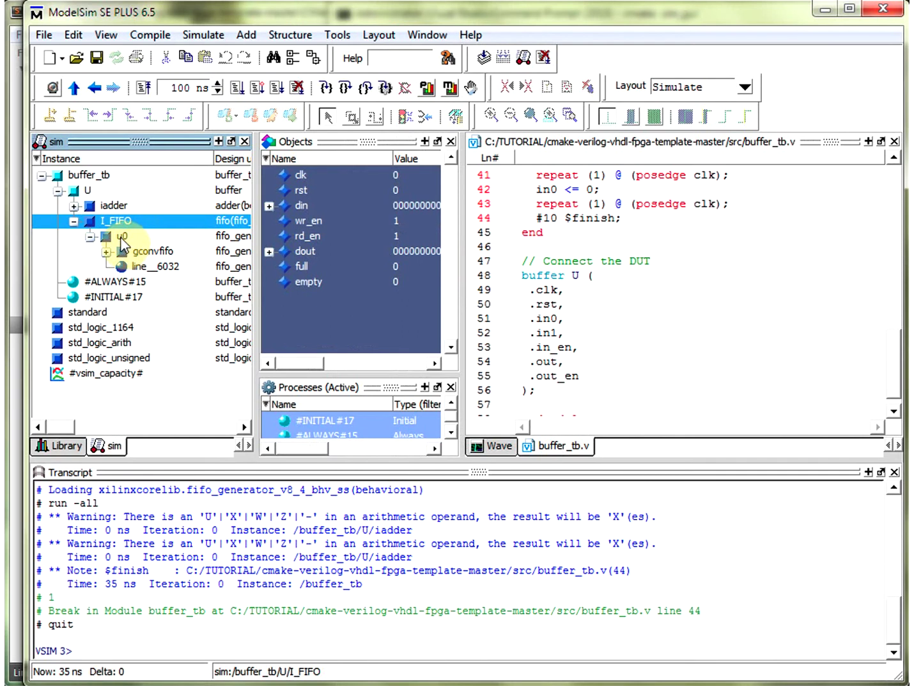
click(124, 237)
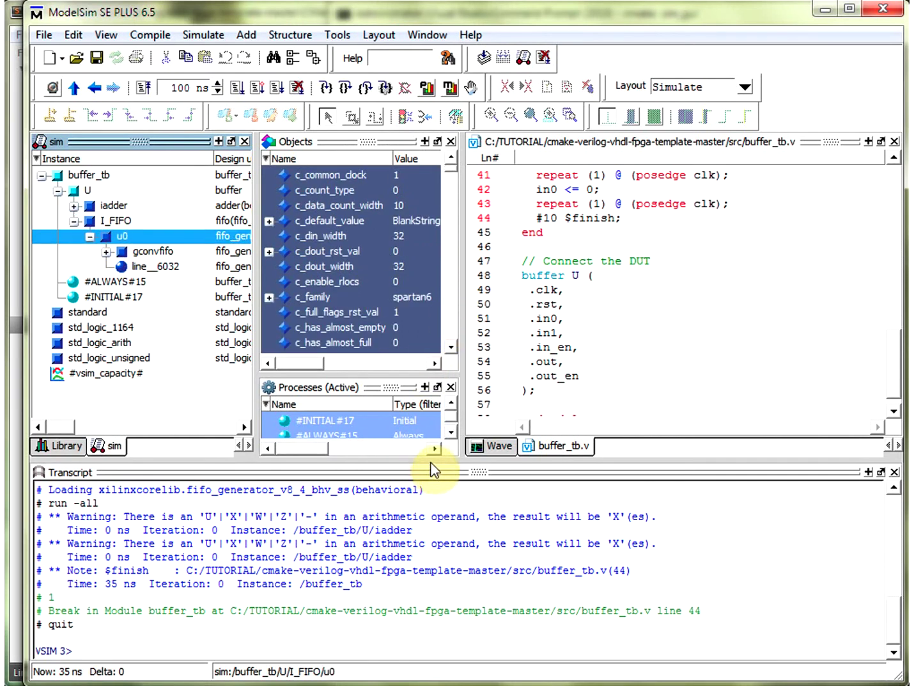
click(882, 8)
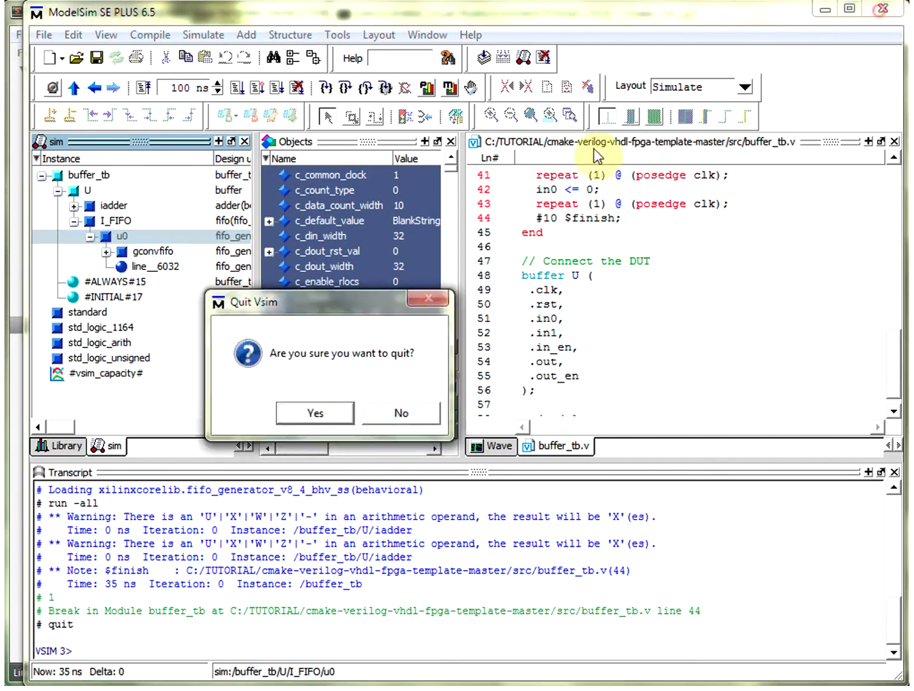
click(330, 417)
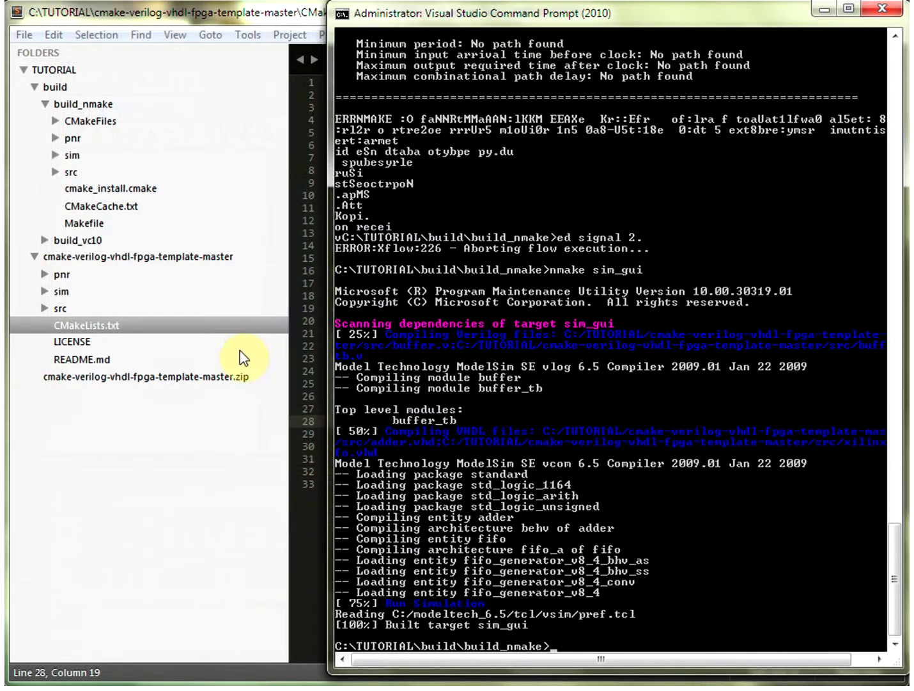
- Change the target on line 28 of CMakeLists.txt from xilinx to altera and save
click(172, 326)
double_click(434, 418)
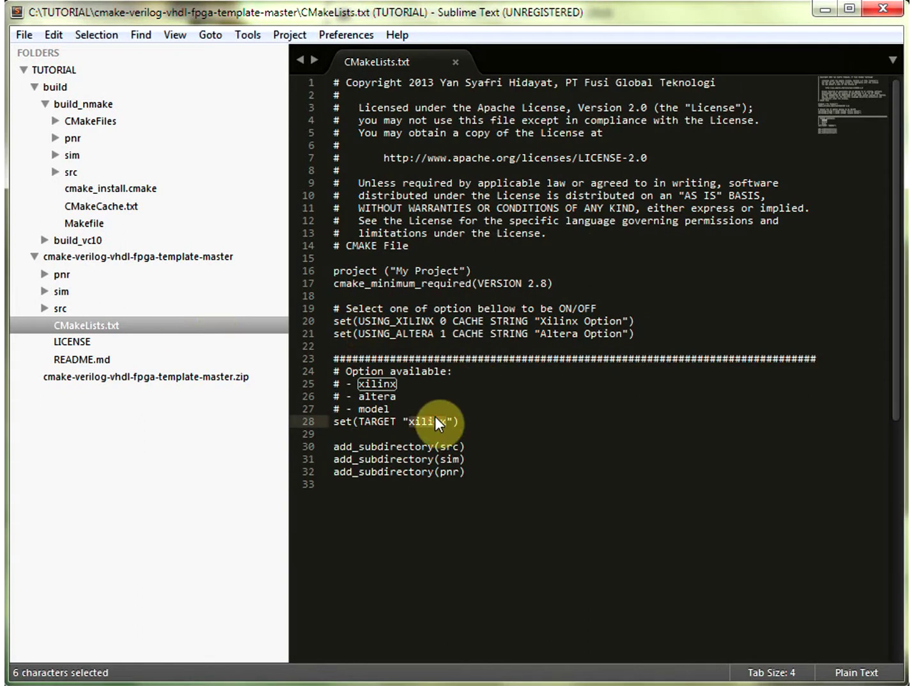
text(altera)
key(ctrl+s)
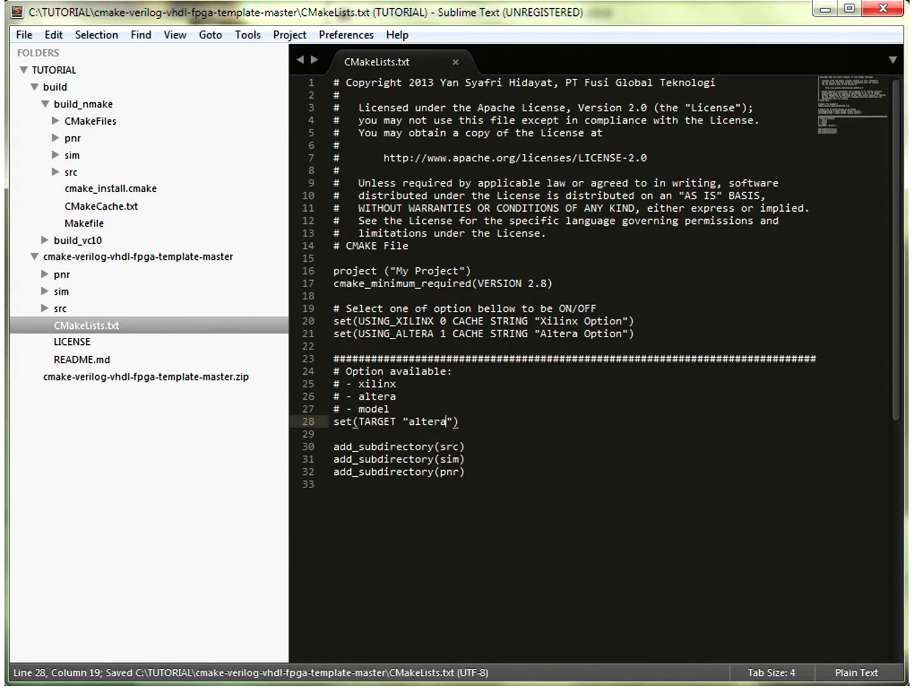
- Rerun the previous nmake sim_gui command in the command prompt
key(alt+Tab)
key(Up)
key(Return)
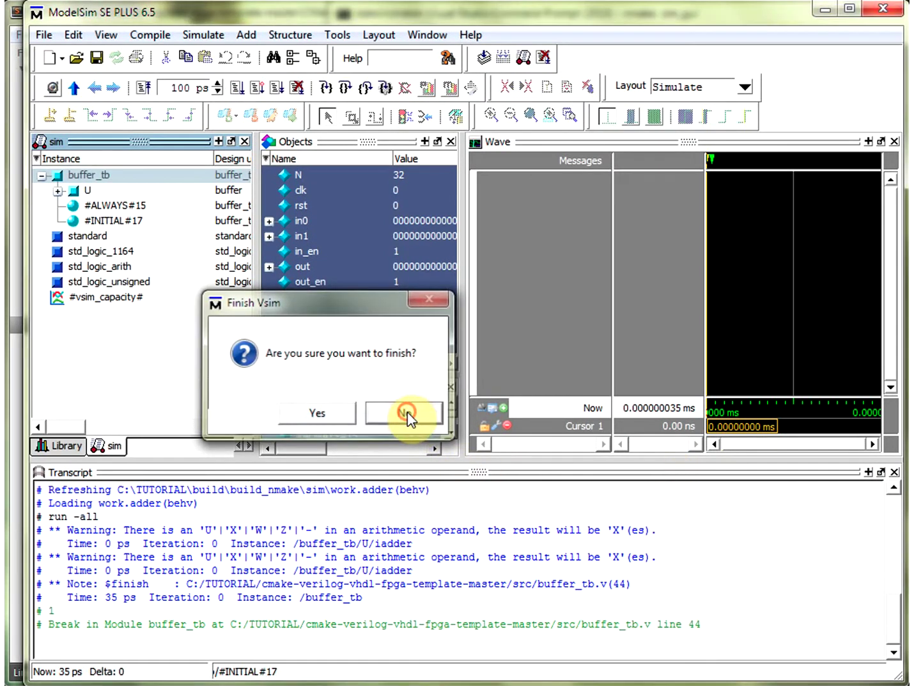
- Keep the Altera simulation open, expand U and select I_FIFO
click(404, 412)
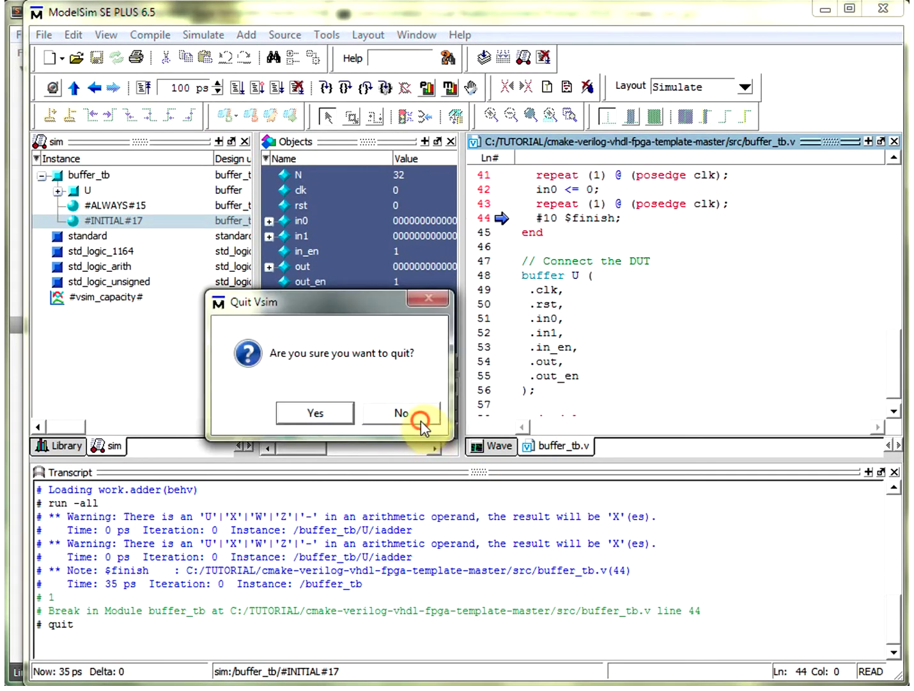
click(402, 412)
click(87, 189)
click(58, 190)
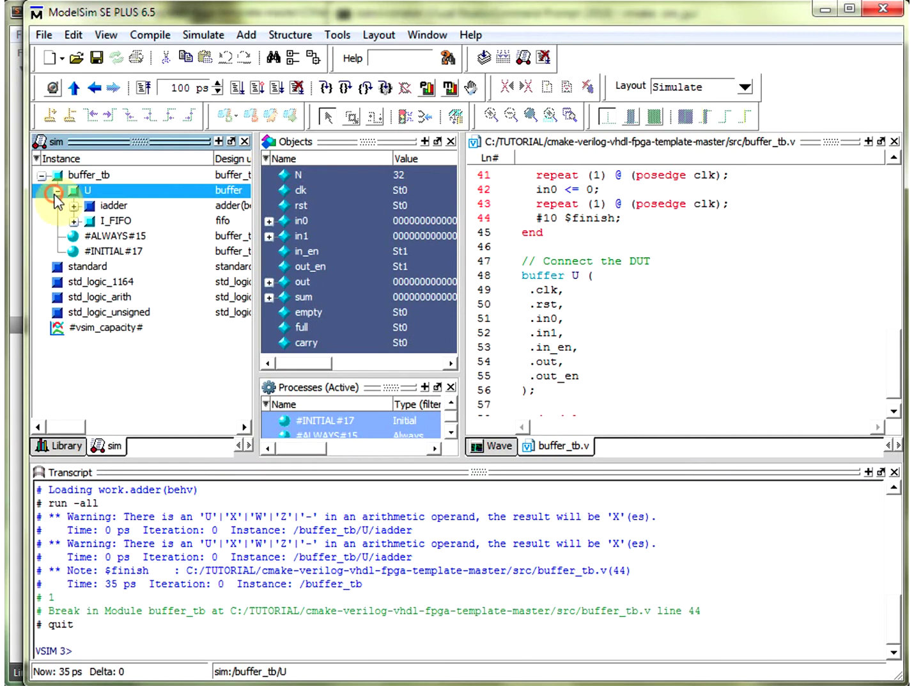
click(107, 220)
- Expand I_FIFO to inspect scfifo_component parameters, then quit ModelSim
click(74, 220)
click(139, 236)
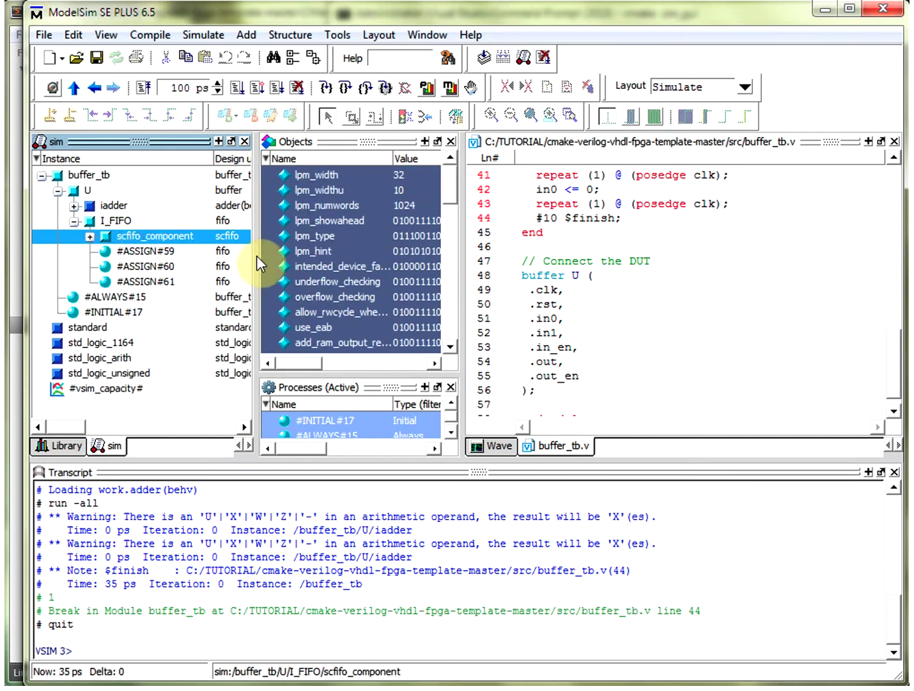
click(880, 11)
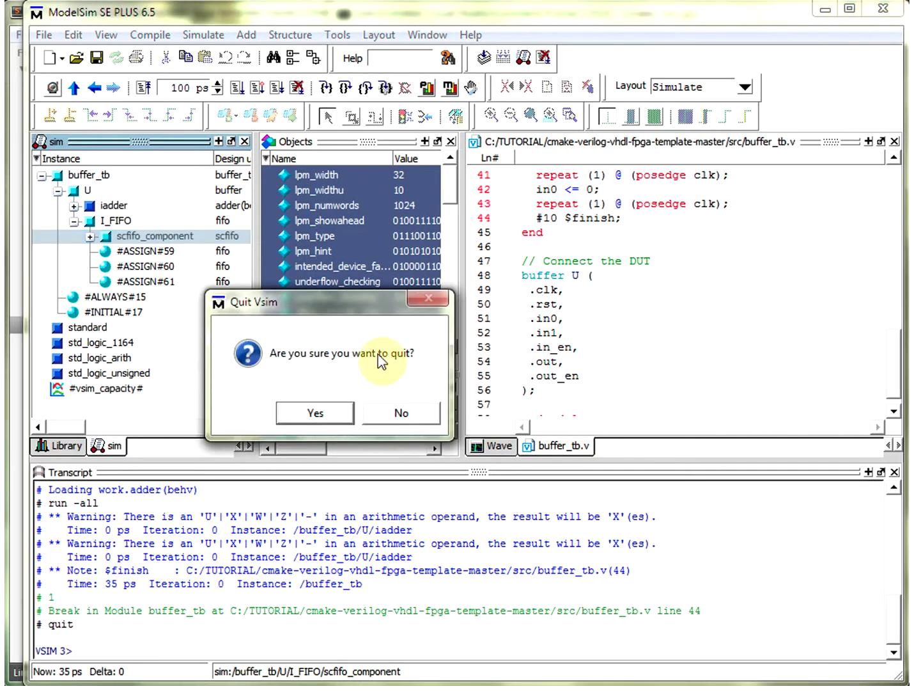
click(313, 413)
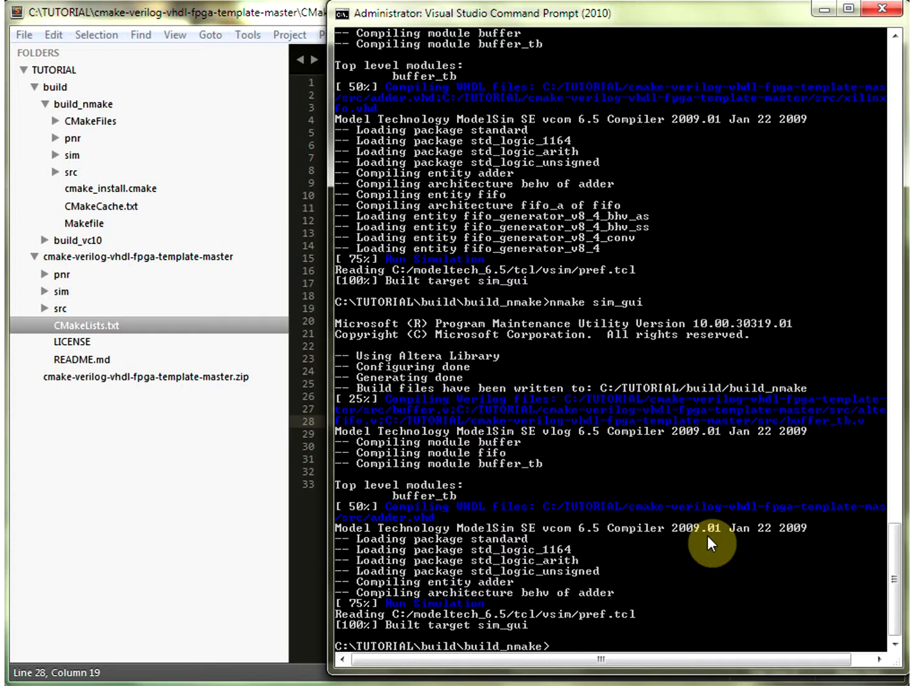
- Move the console up to the build folder and into build_vc10
click(42, 241)
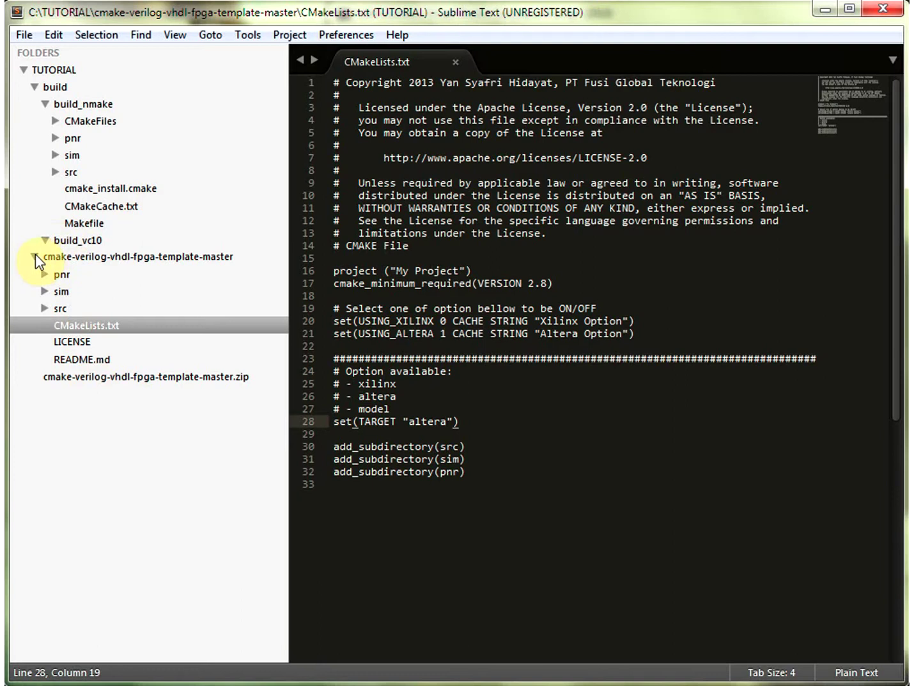
key(alt+Tab)
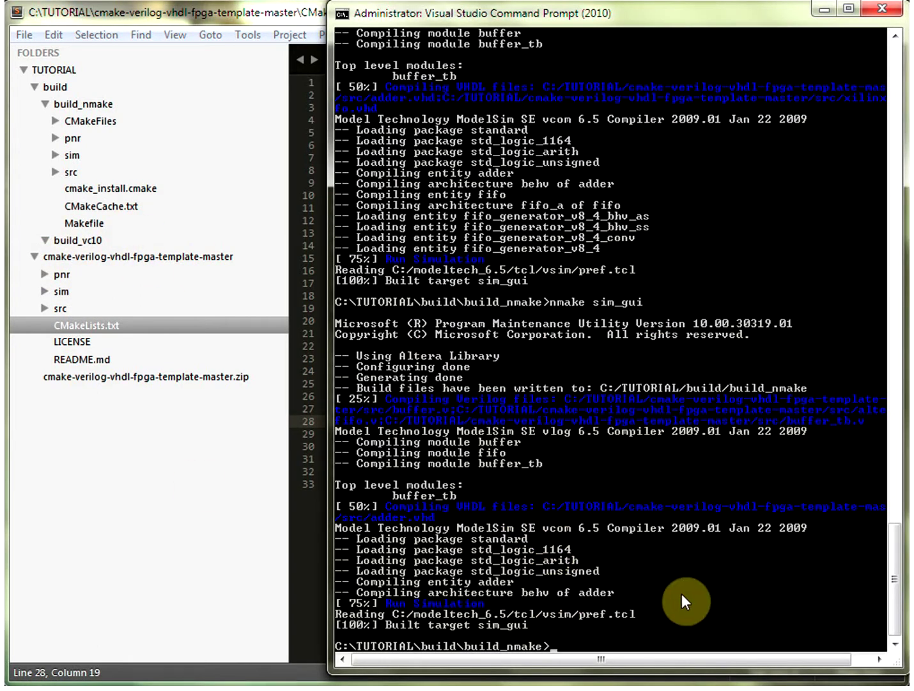
text(cd .)
text(.\)
key(Return)
text(cd bu)
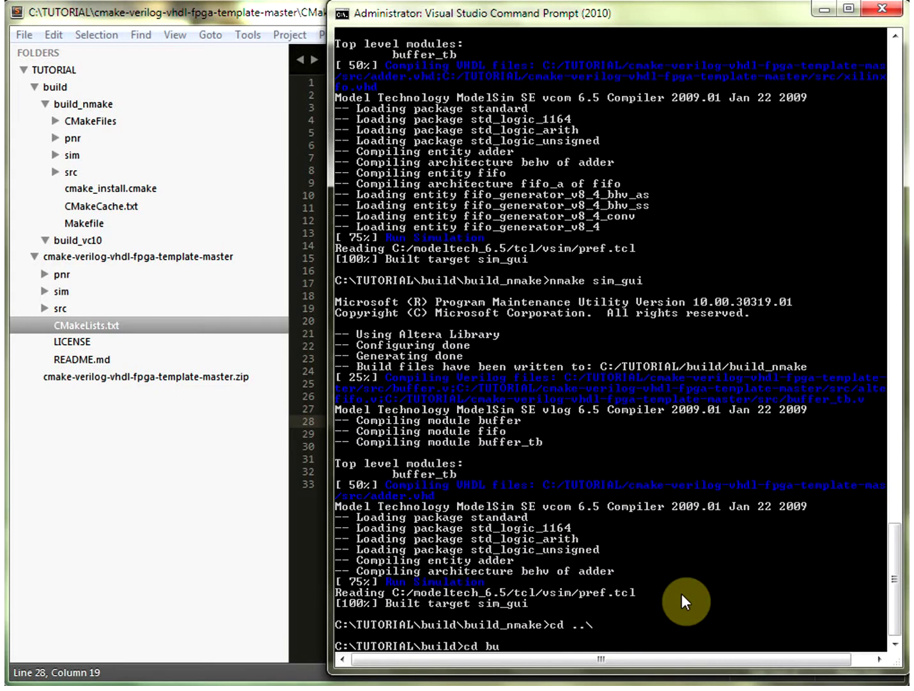
key(Tab)
key(Tab)
key(Return)
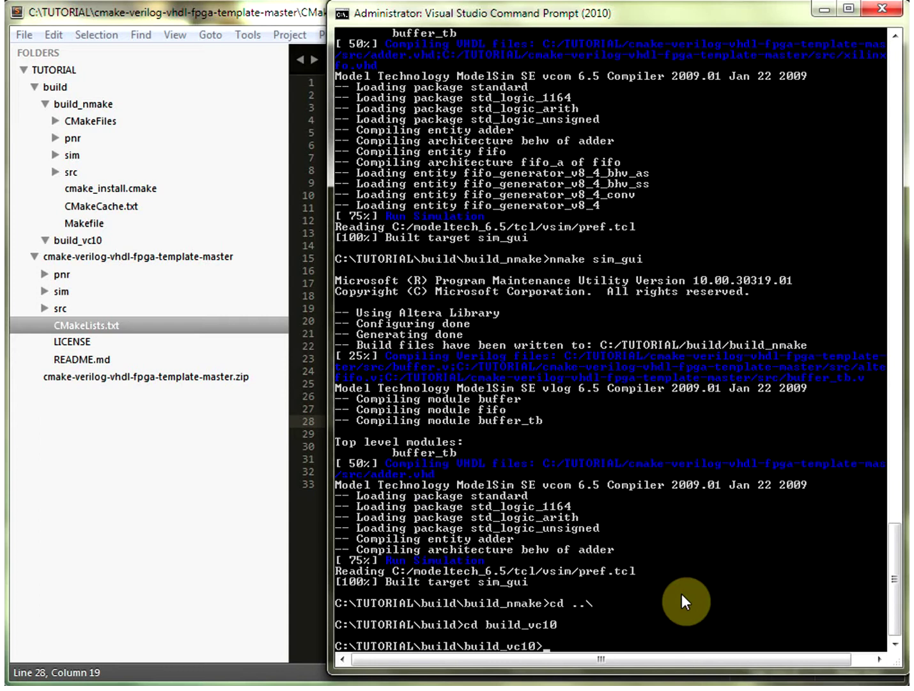
text(cmake )
text(..\..\)
text(c)
- Run cmake ..\..\cmake-verilog-vhdl-fpga-template-master -G "Visual Studio 10" to generate the solution
key(Tab)
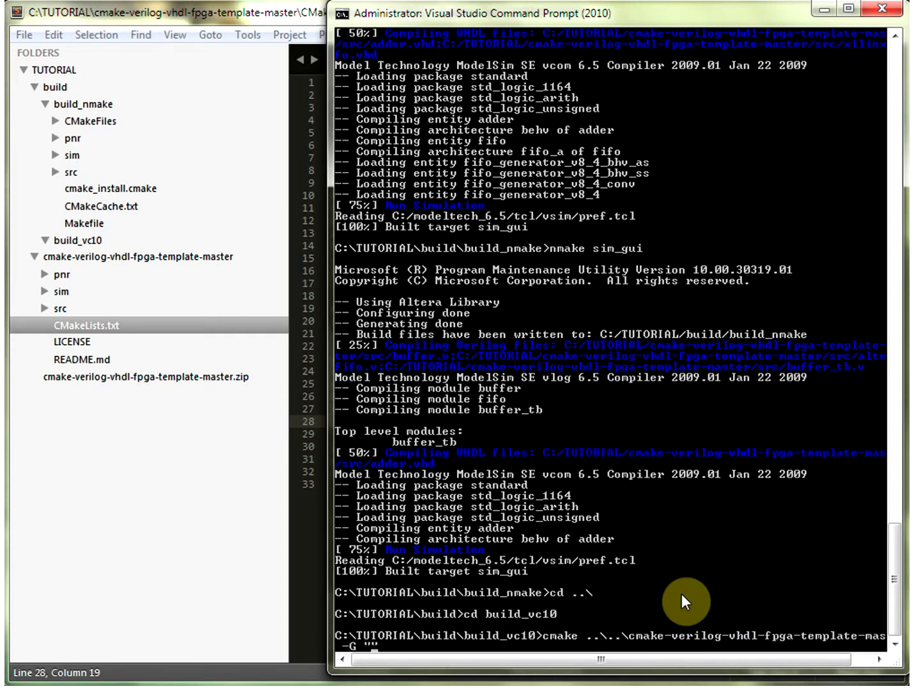
text(Visu)
text(al Studio 10)
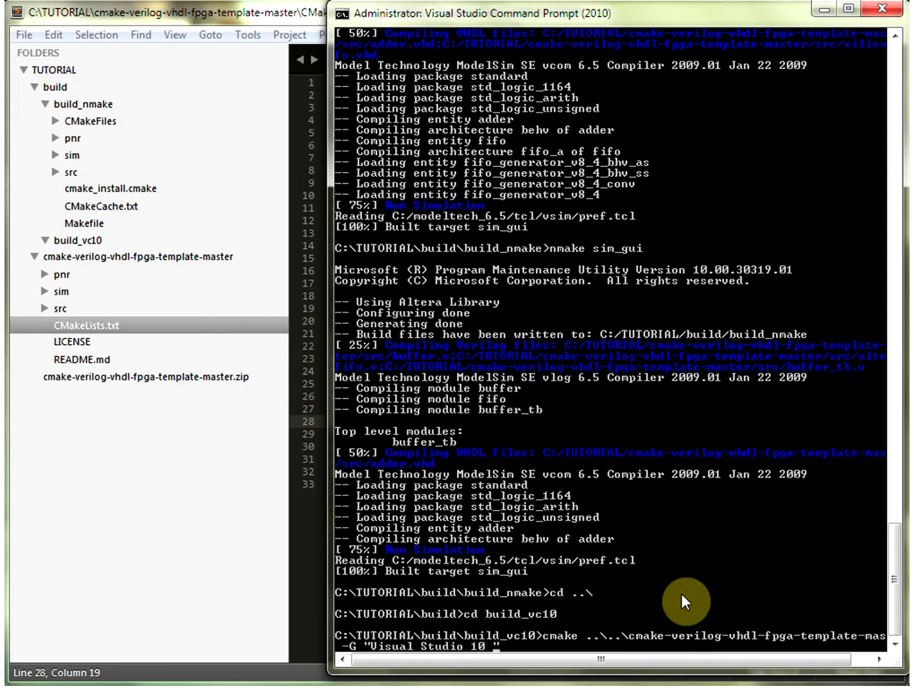
key(BackSpace)
key(BackSpace)
text(")
key(Return)
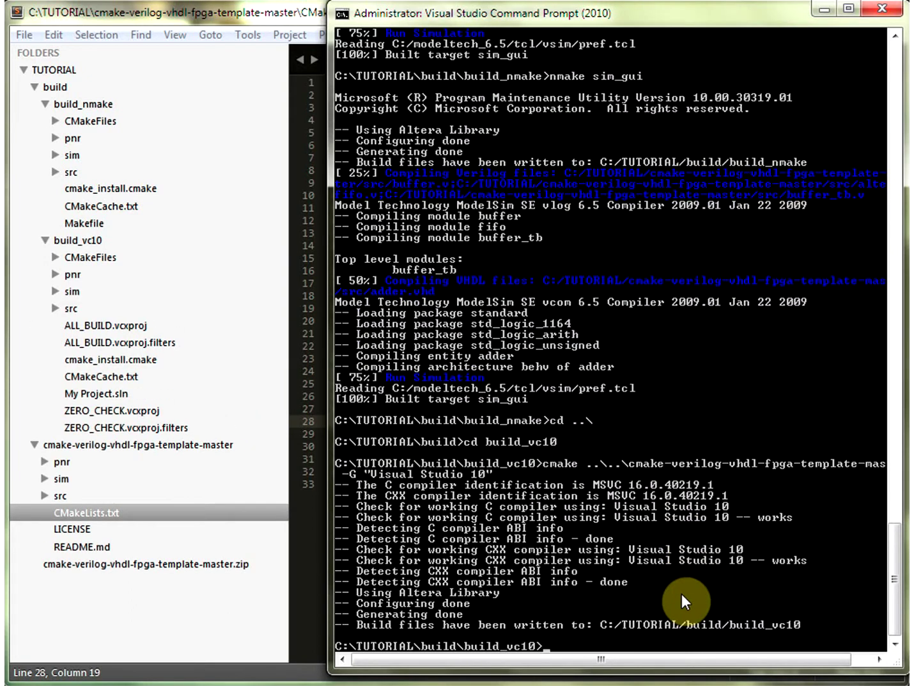
click(44, 104)
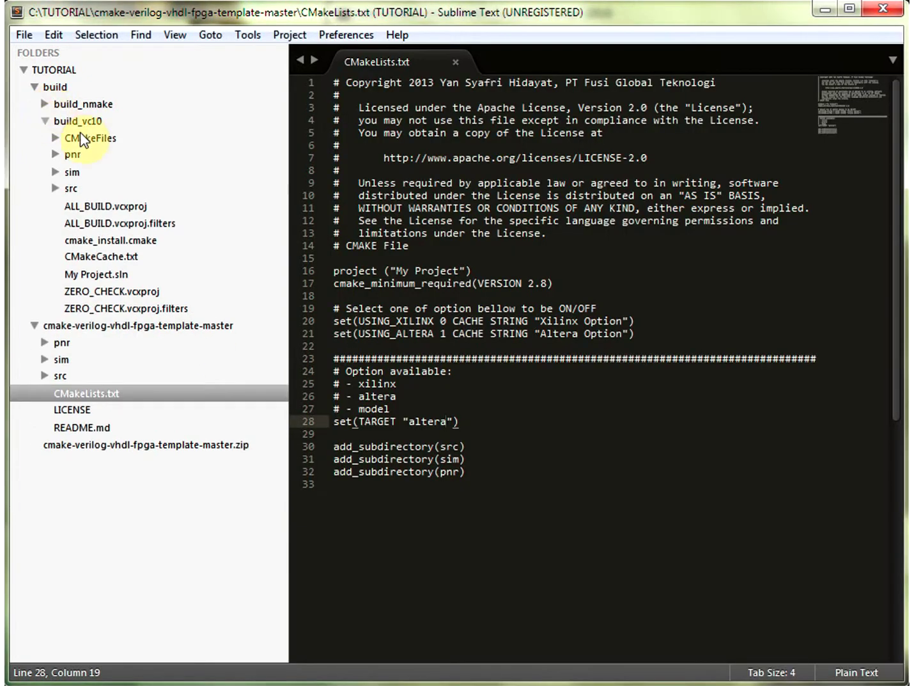
- Check the generated build_vc10 files in Sublime's sidebar and open the build folder in Explorer
key(alt+Tab)
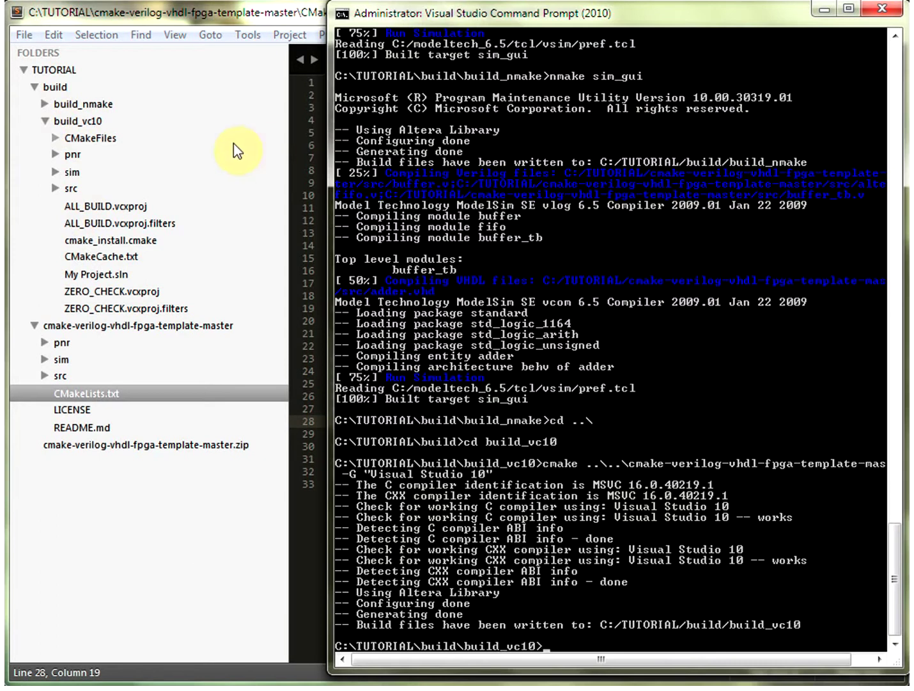
click(81, 120)
click(87, 120)
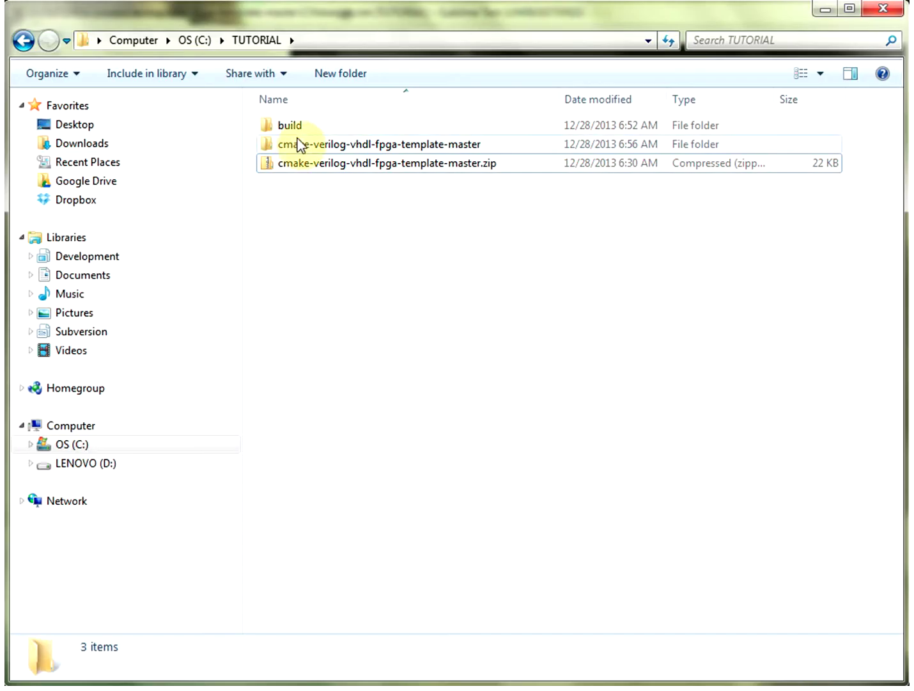
double_click(294, 126)
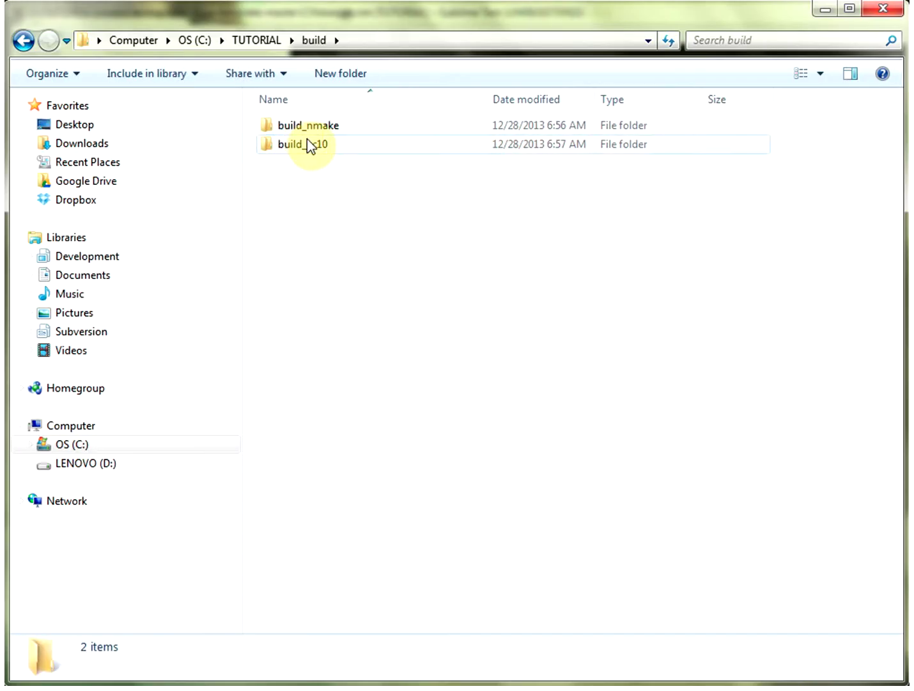
- Enter build_vc10 and open My Project.sln in Visual Studio 2010
double_click(311, 145)
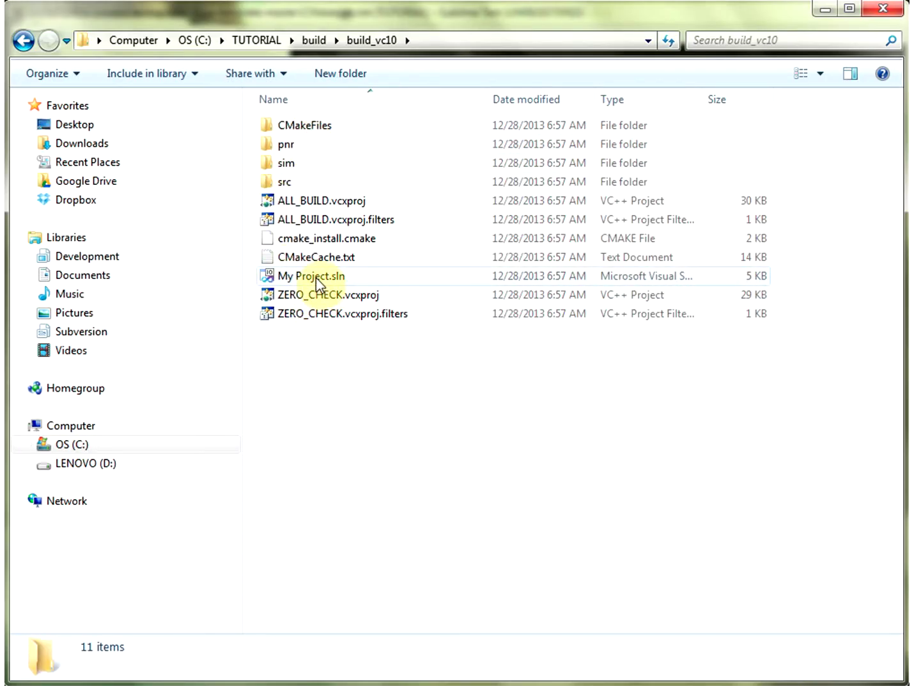
click(362, 278)
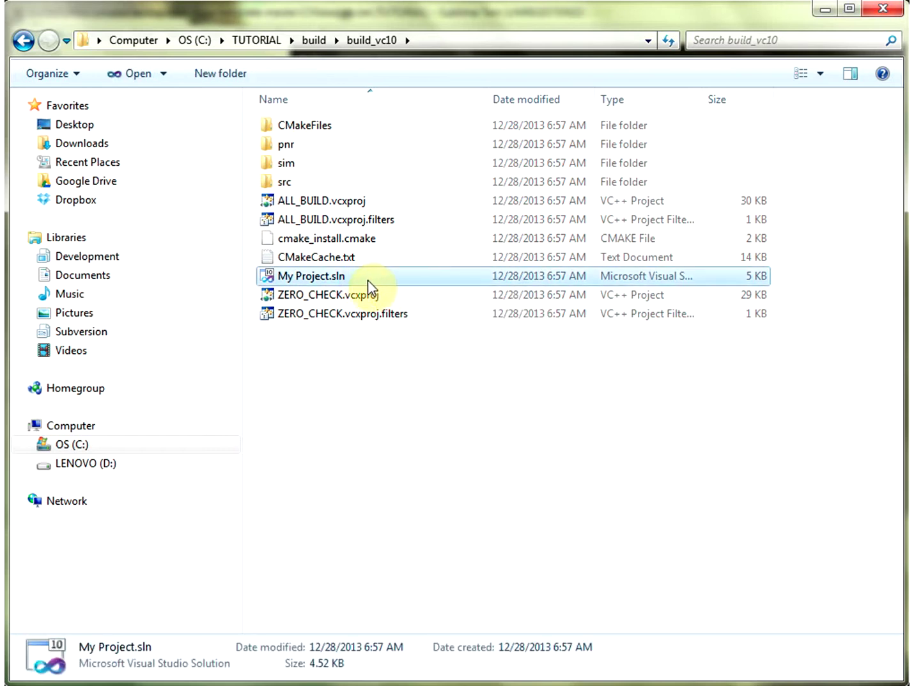
double_click(360, 279)
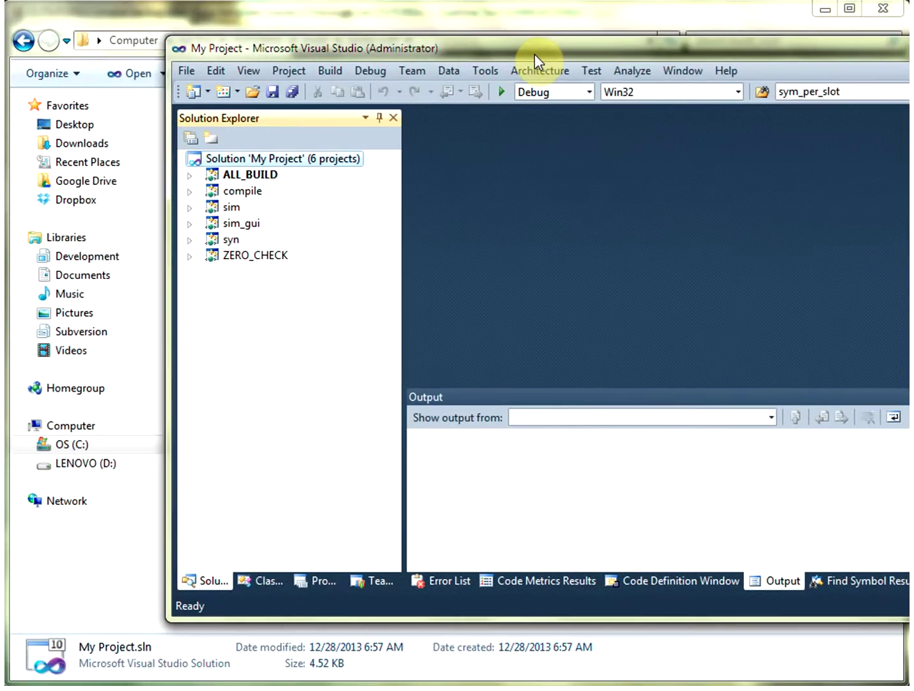
- Reposition and widen the Visual Studio window, then look at the sim and syn projects
drag(535, 50, 906, 28)
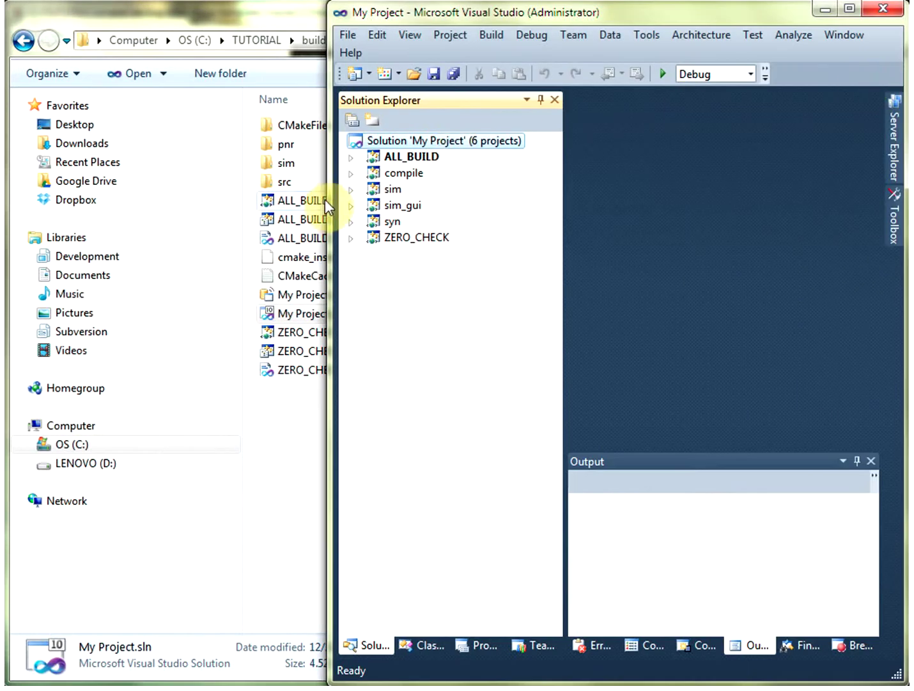
drag(329, 198, 15, 195)
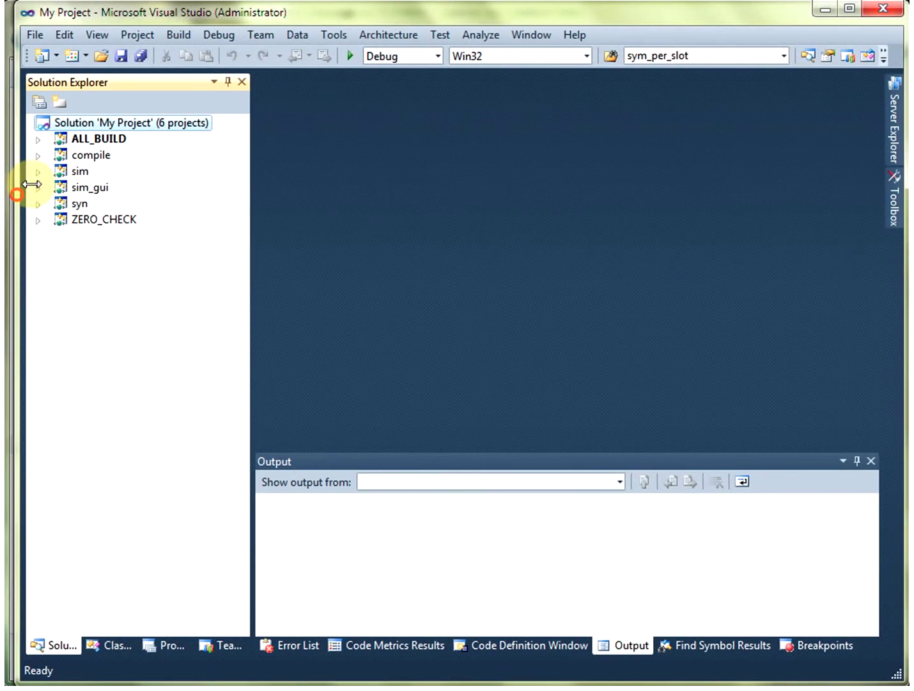
click(81, 171)
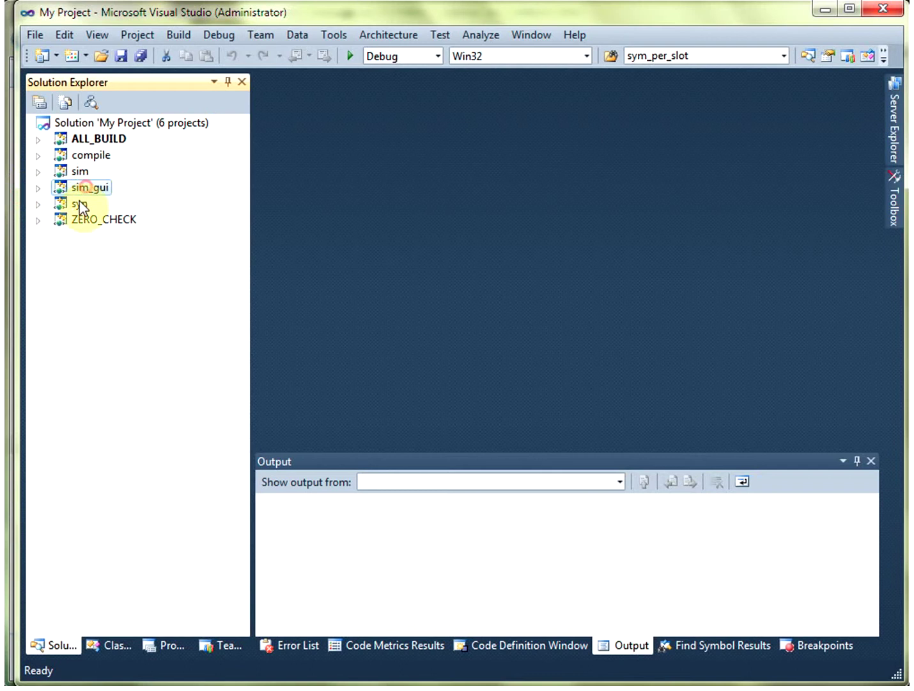
click(78, 204)
- Select the compile project and make the Output pane much taller
click(76, 156)
drag(319, 448, 334, 294)
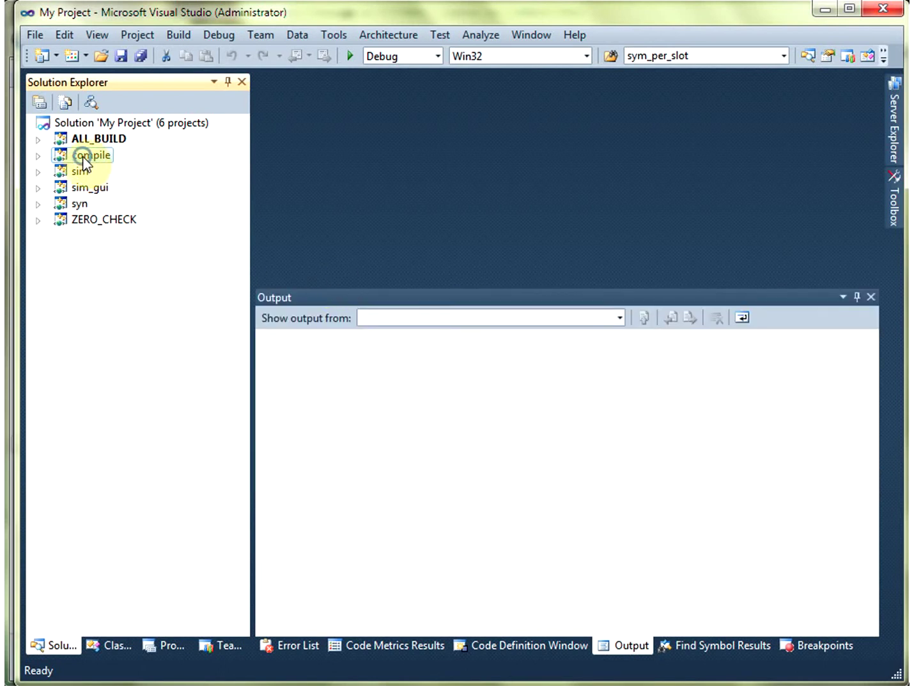
right_click(84, 157)
- Rebuild only the compile project and review the Build FAILED log
click(200, 225)
click(456, 250)
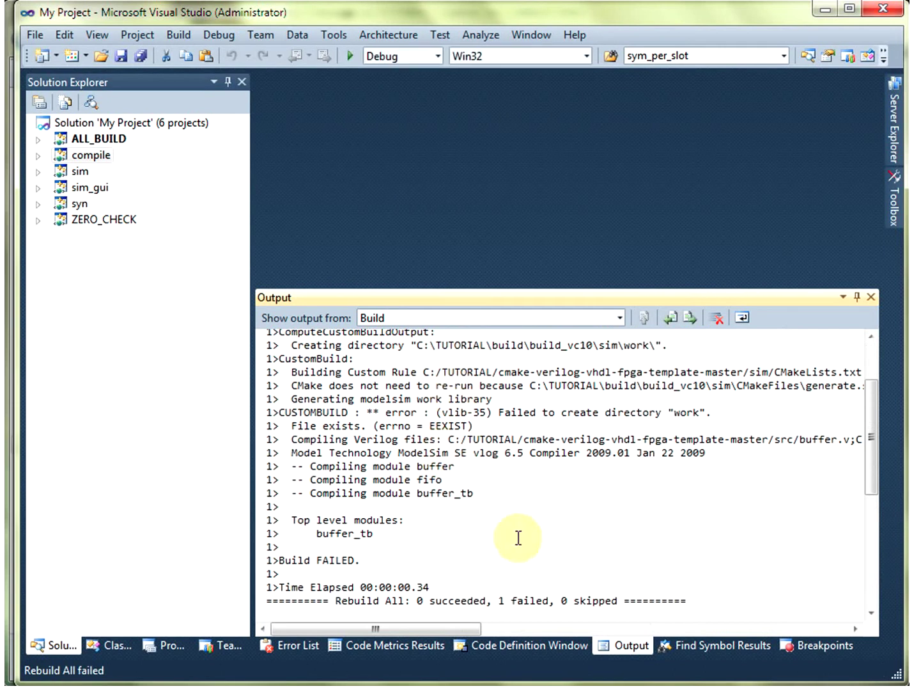
click(427, 521)
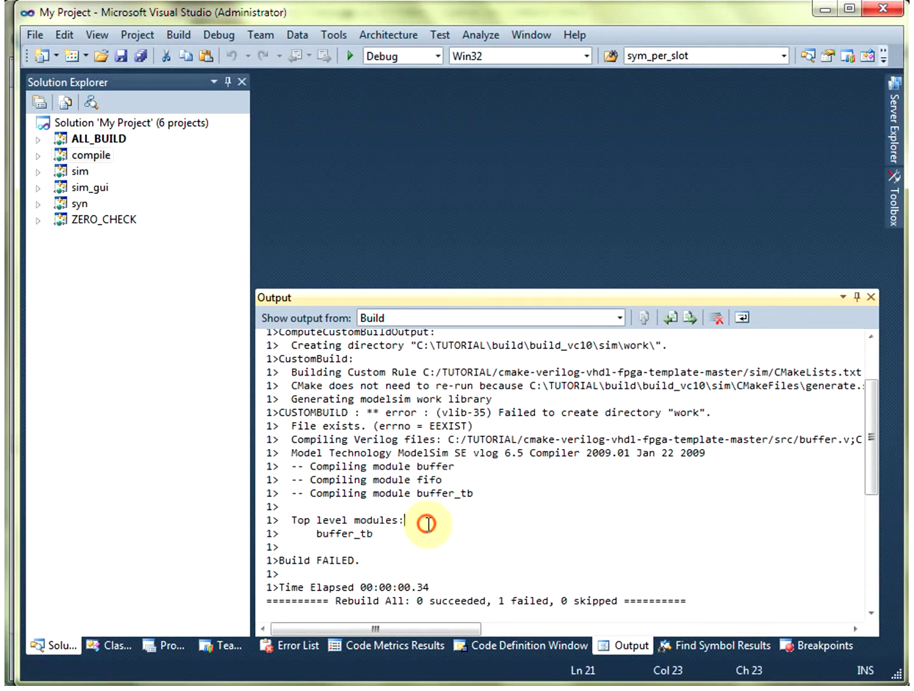
scroll(436, 493, up, 2)
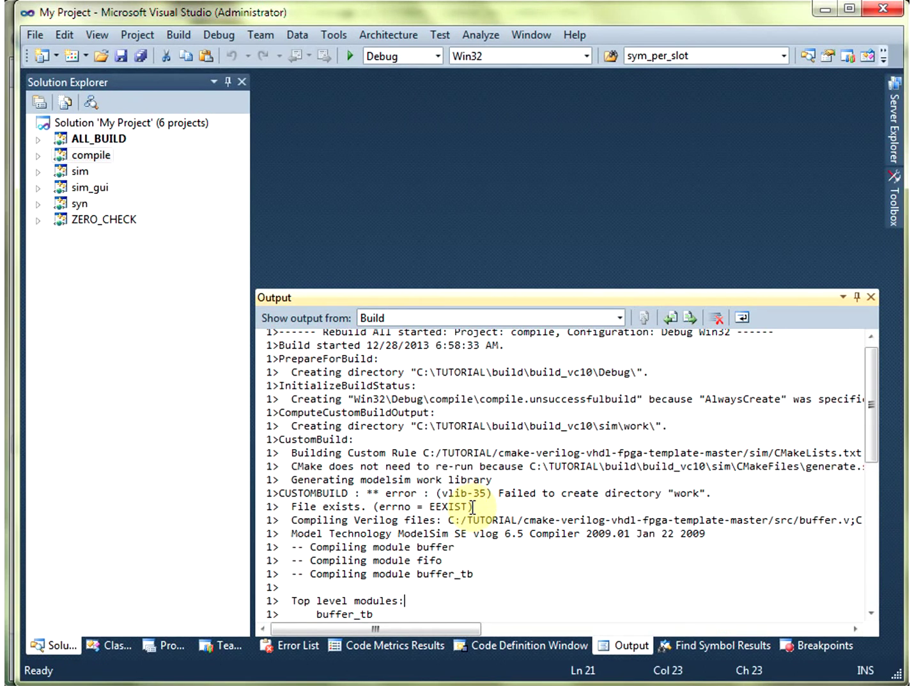
right_click(81, 174)
mouse_move(140, 242)
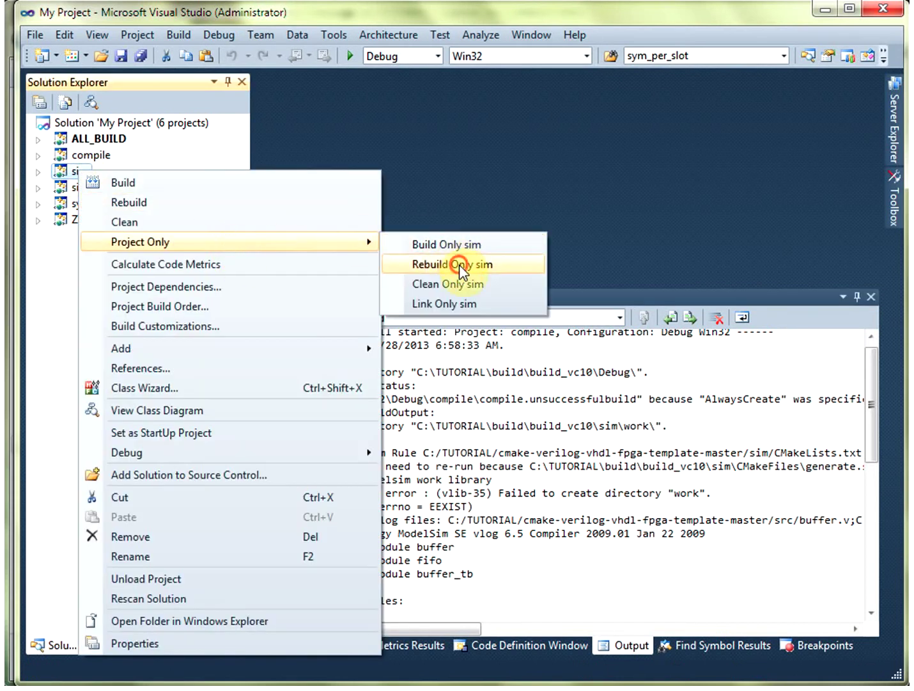
- Rebuild only the sim project, running the buffer_tb simulation
click(460, 265)
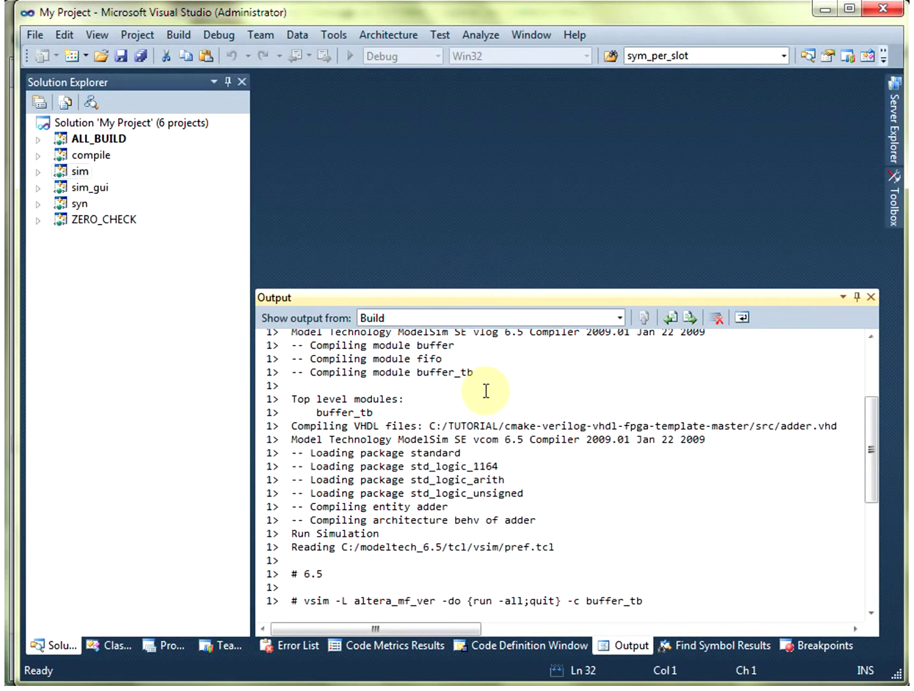
scroll(415, 439, up, 2)
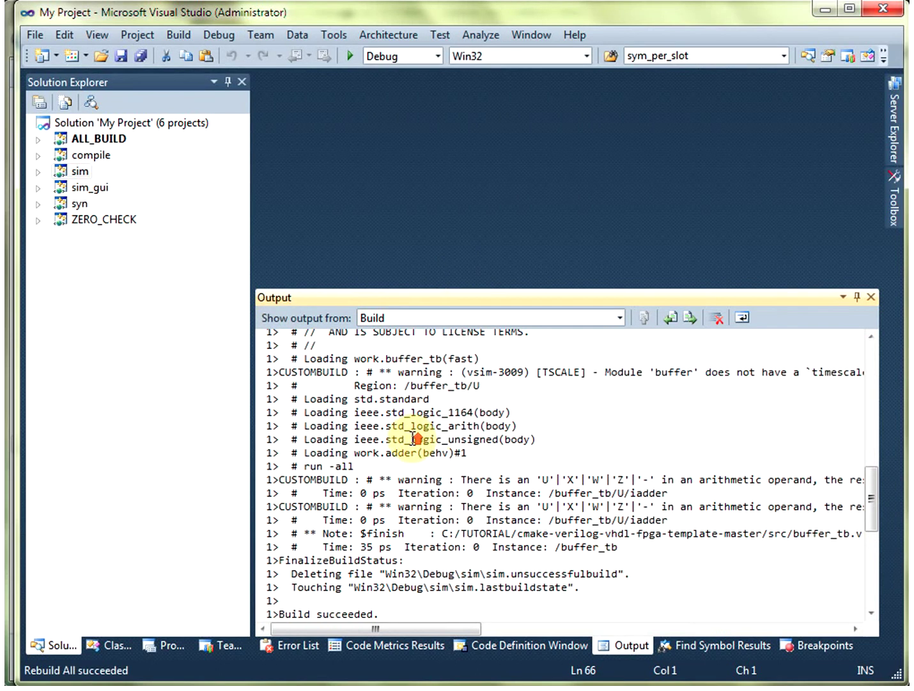
scroll(419, 437, up, 3)
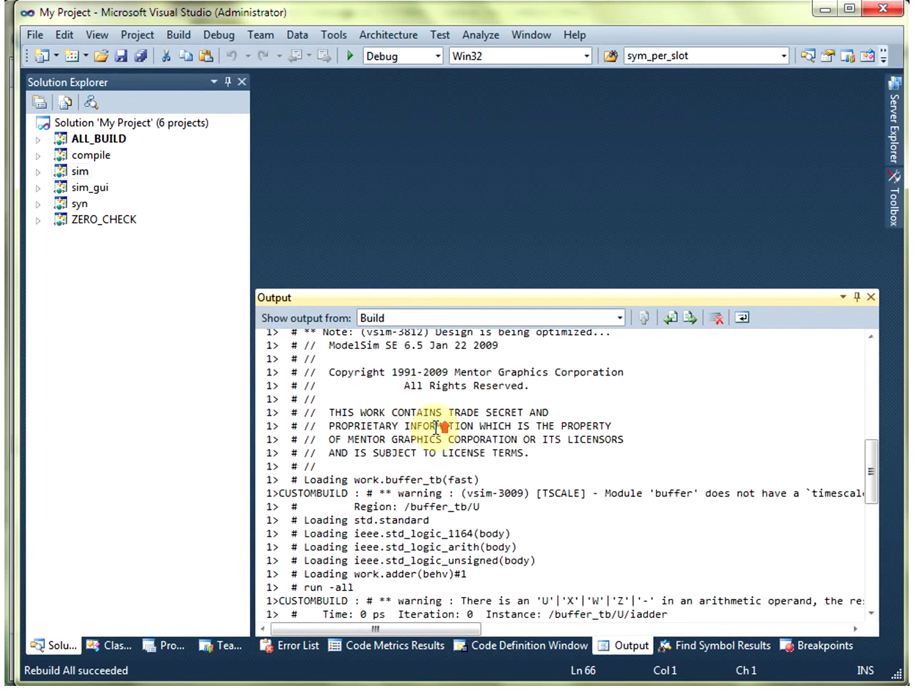
- Rebuild only the syn project via Project Only
right_click(79, 204)
click(185, 269)
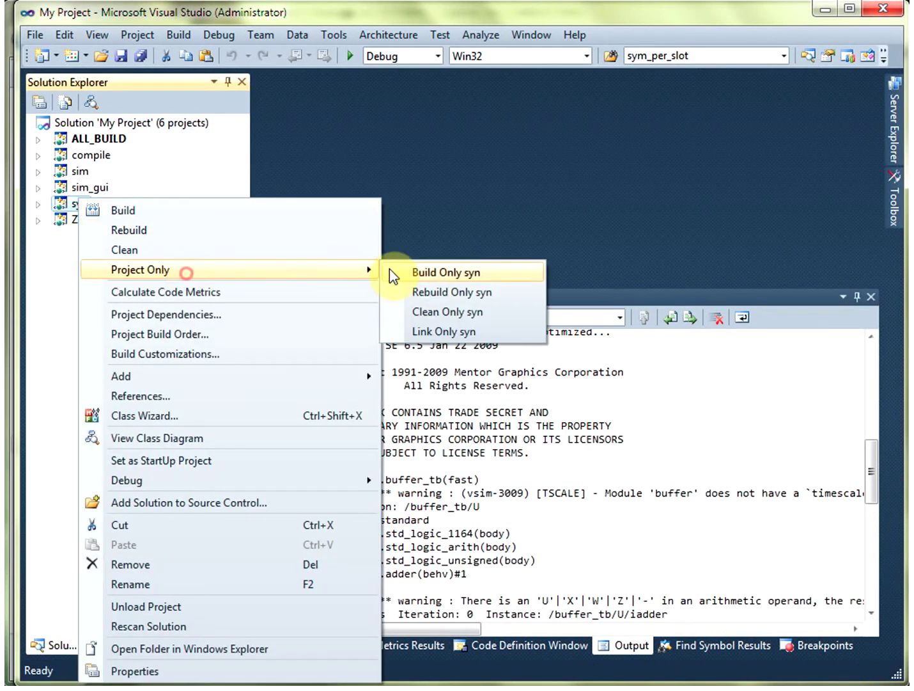
click(433, 293)
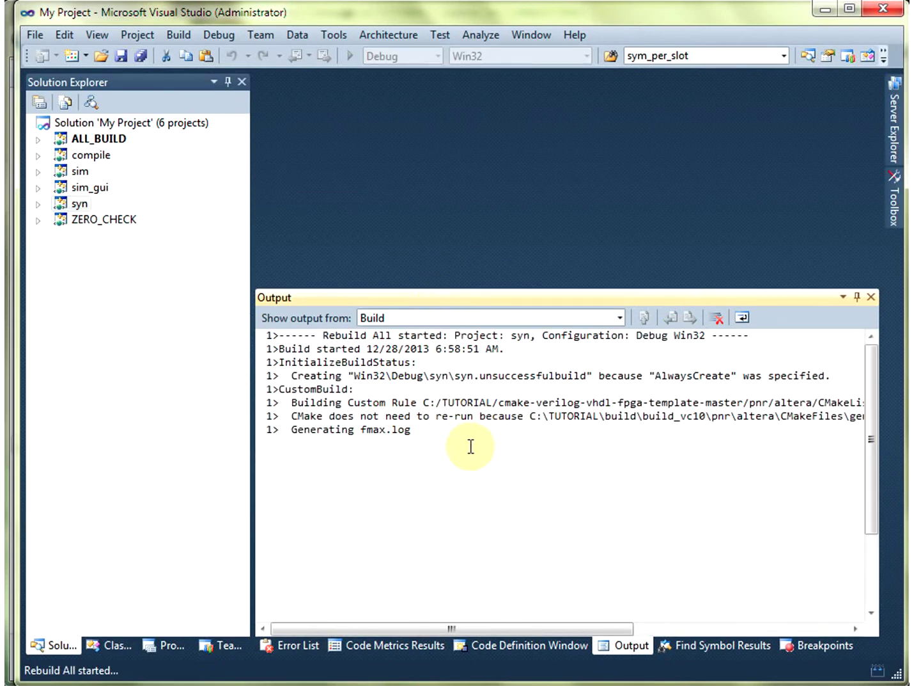
- Follow the Quartus II synthesis log, then attempt closing Visual Studio and acknowledge the mid-build refusal
click(435, 431)
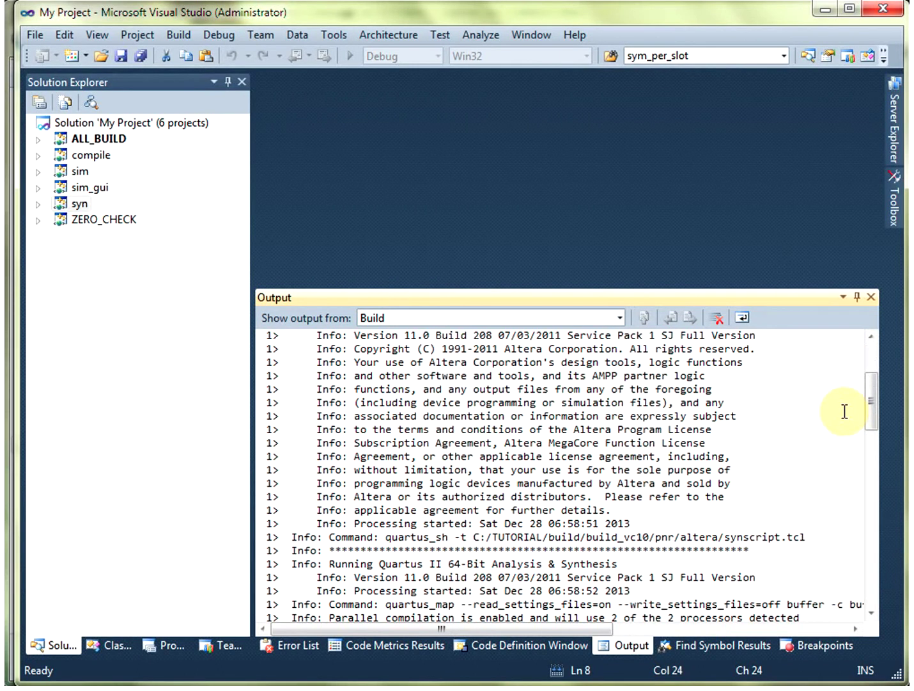
mouse_move(875, 406)
mouse_down()
mouse_move(871, 527)
mouse_move(857, 422)
mouse_move(871, 388)
mouse_move(869, 344)
mouse_up()
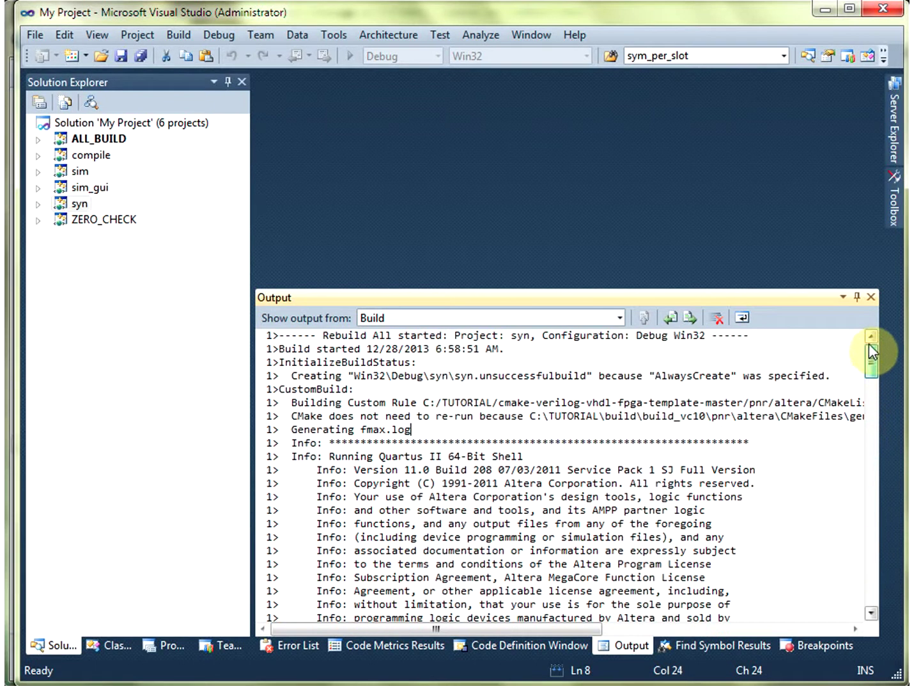
click(600, 520)
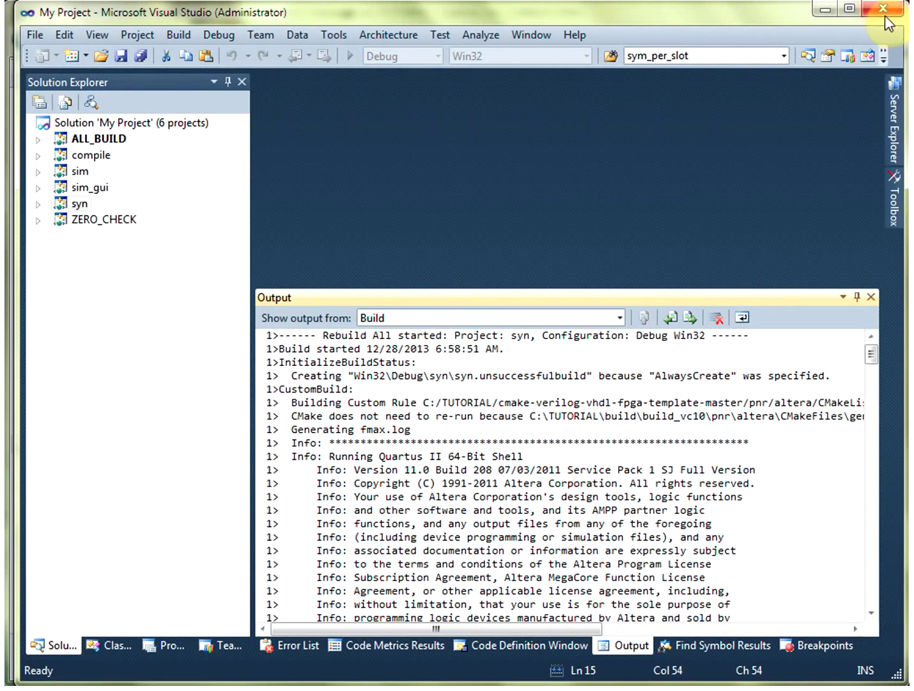
click(885, 9)
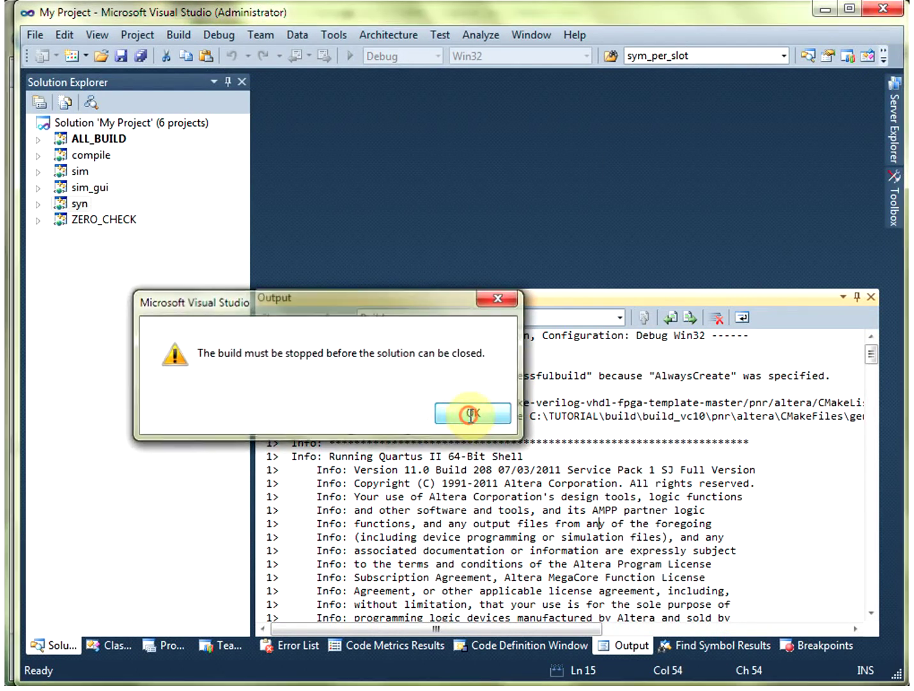
click(464, 414)
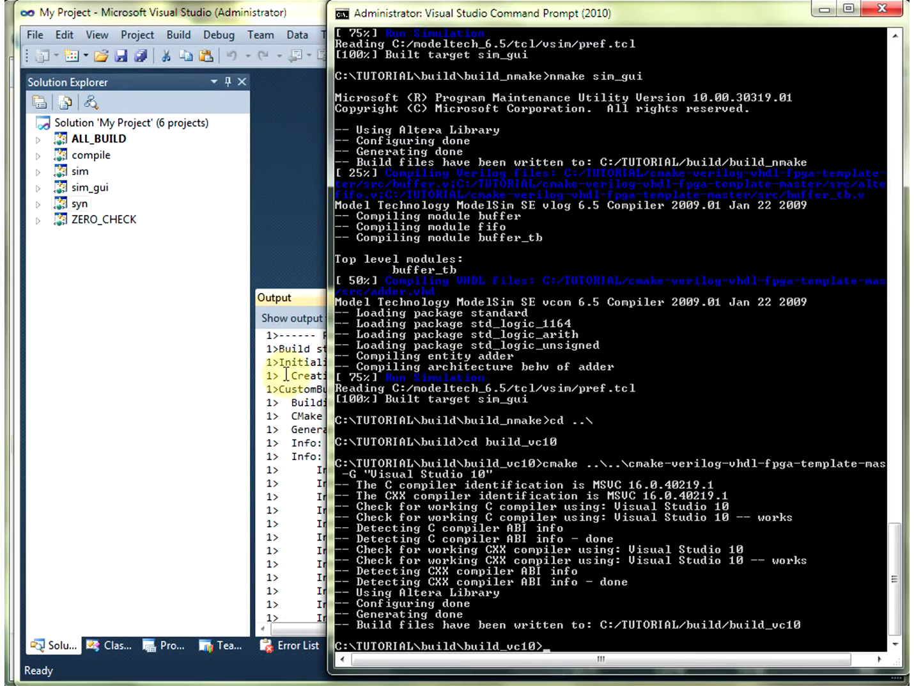
- Minimize Visual Studio, the command prompt, Explorer and Sublime Text to show the GitHub page
click(317, 153)
click(826, 8)
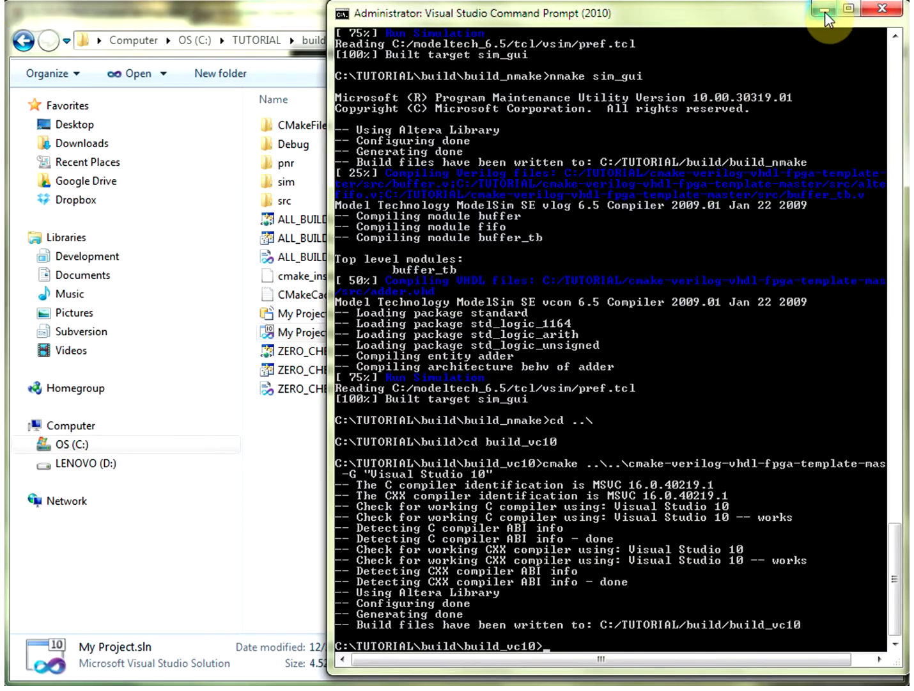
click(826, 12)
click(826, 10)
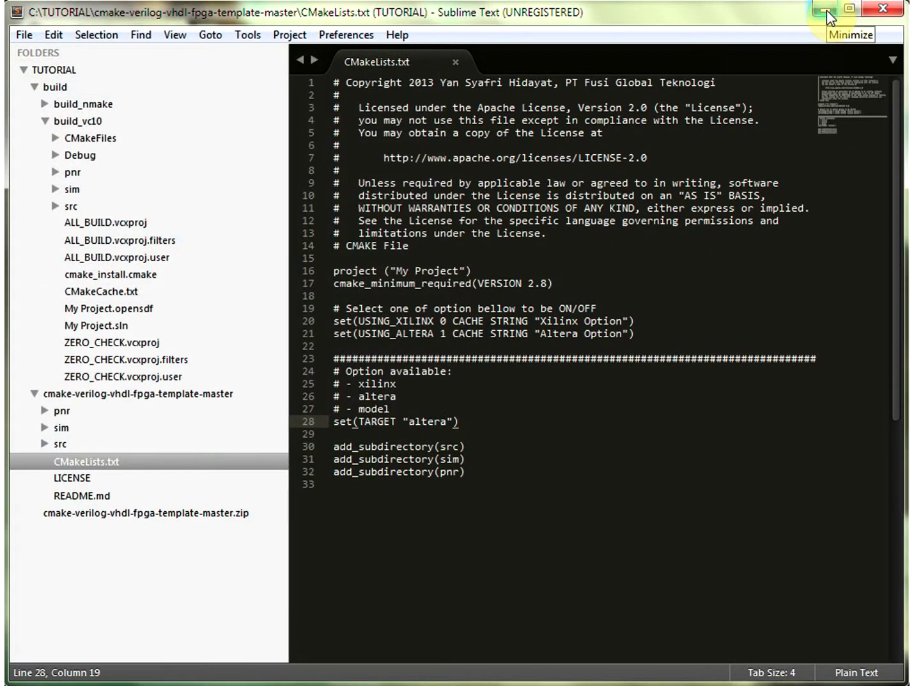
click(827, 9)
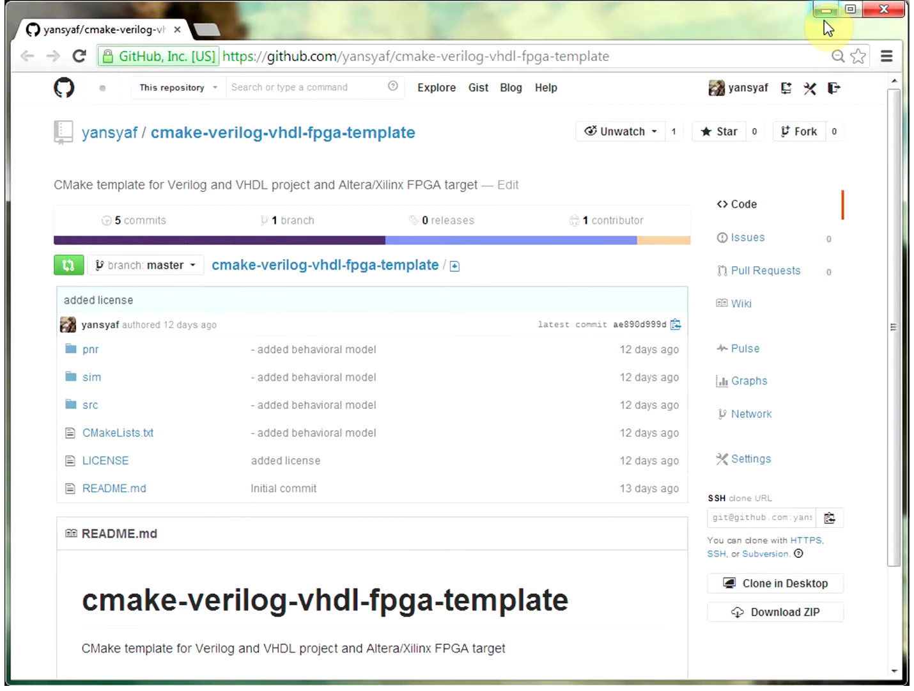